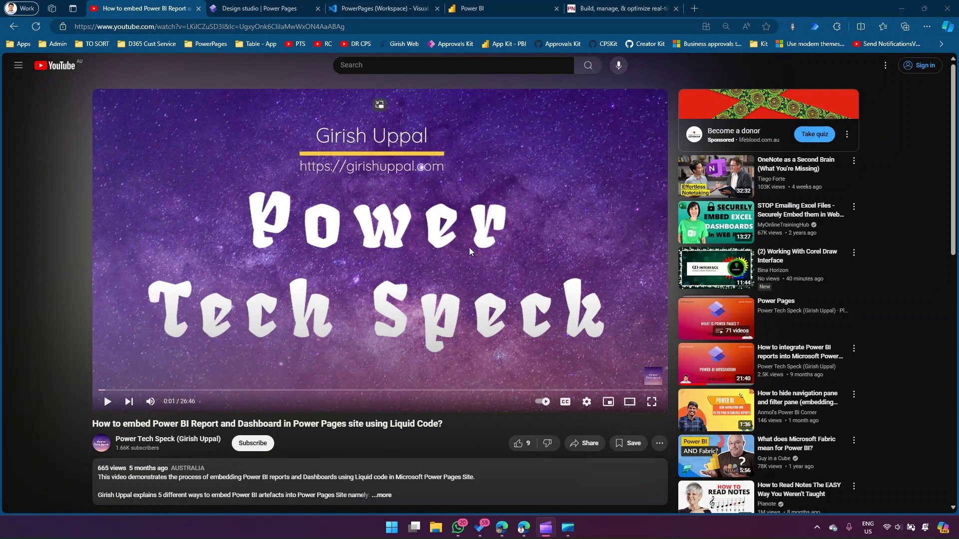
# Read the highlighted YouTube comment asking how to get the embed URL for a streaming data dashboard.
pyautogui.scroll(-5, 460, 262)
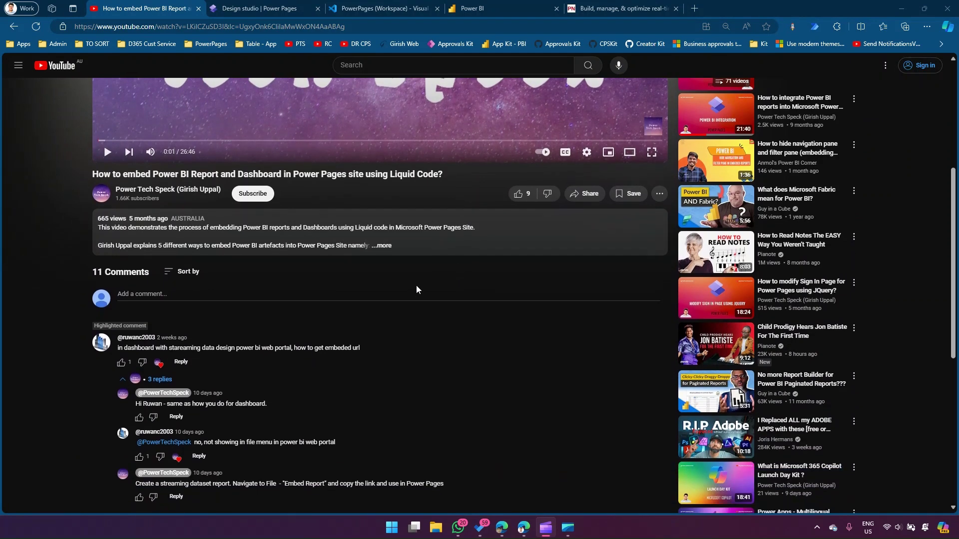
pyautogui.scroll(2, 416, 285)
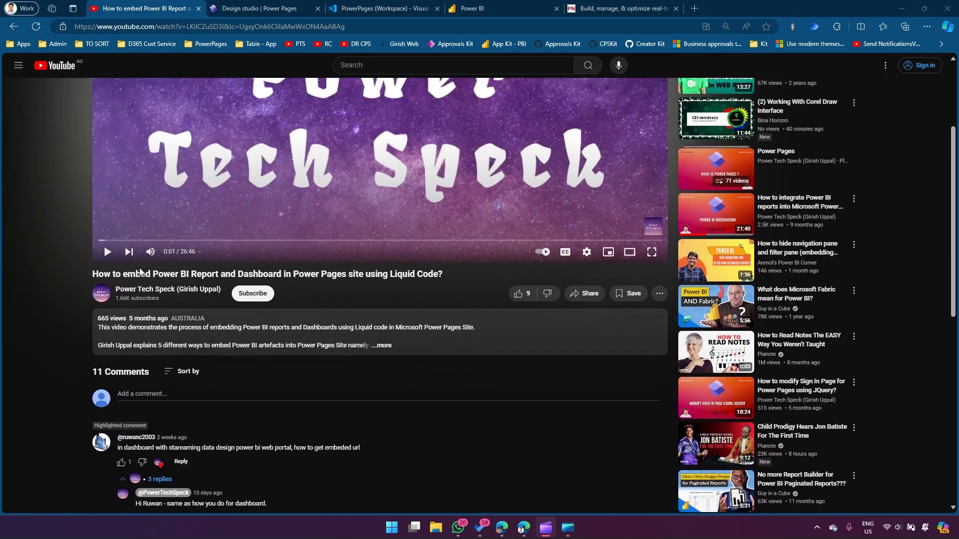
pyautogui.scroll(-2, 159, 393)
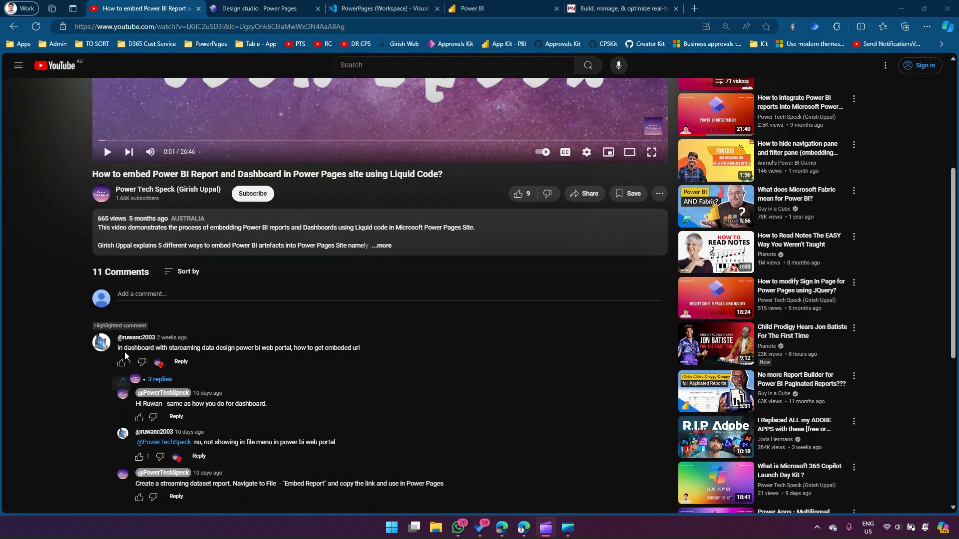
pyautogui.moveTo(123, 349); pyautogui.dragTo(363, 349)
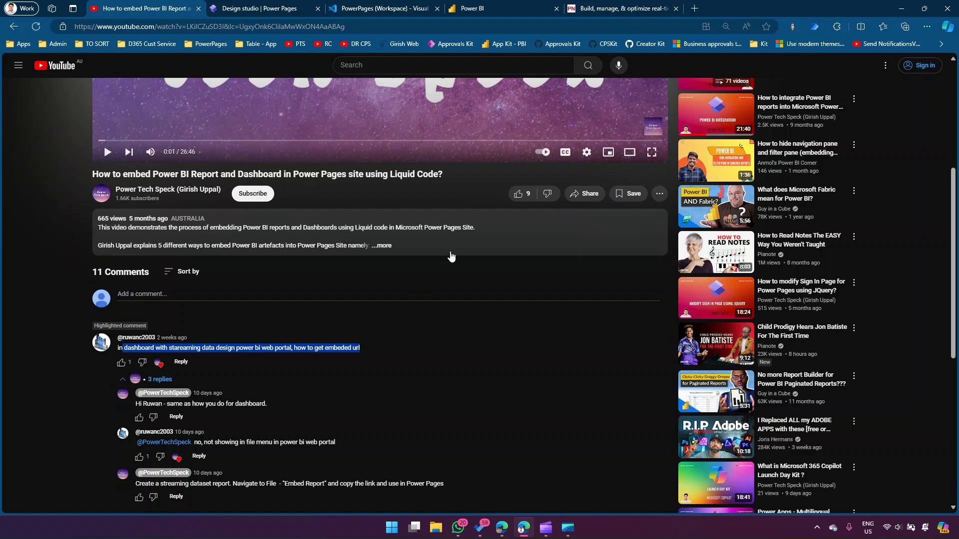
# Switch to Power BI and start a new streaming dataset with PubNub as the data source.
pyautogui.click(491, 10)
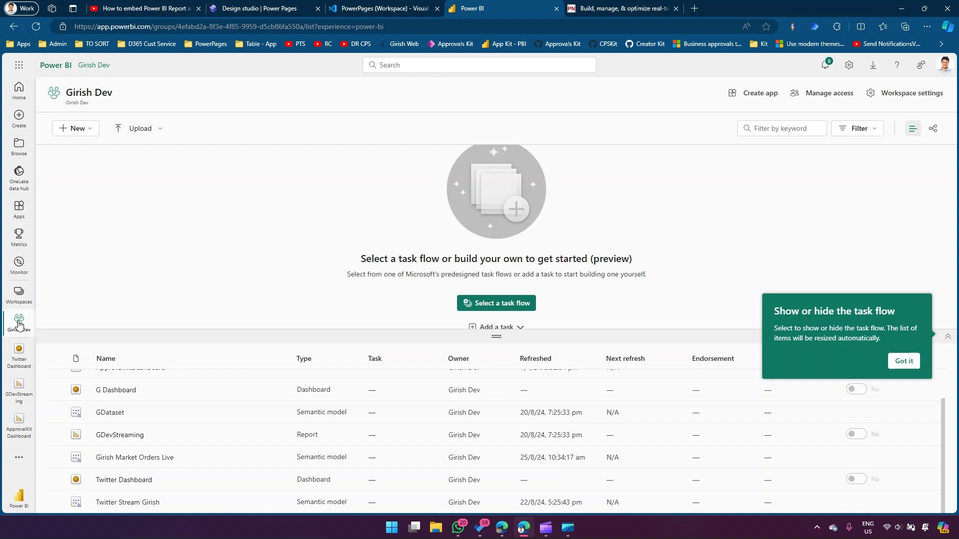
pyautogui.click(85, 129)
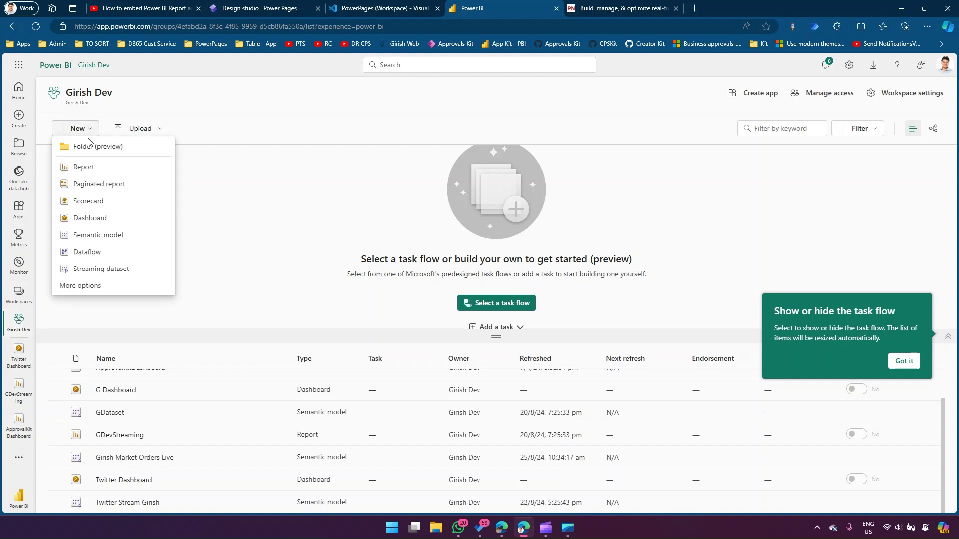
pyautogui.click(101, 269)
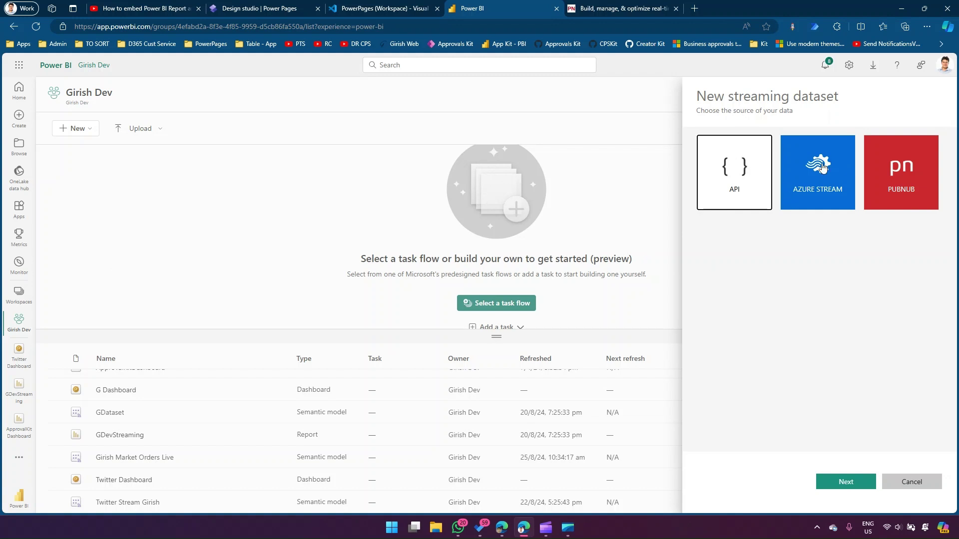
pyautogui.click(903, 178)
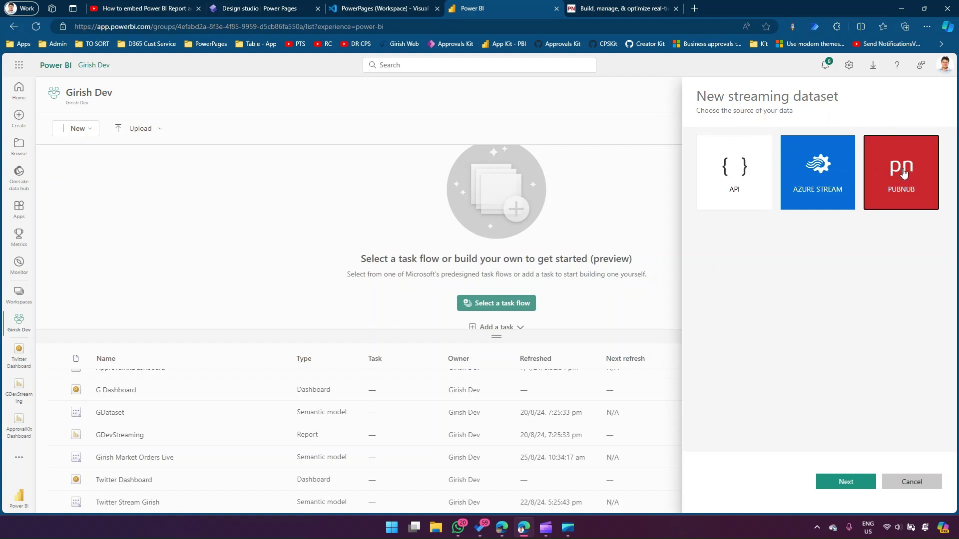
pyautogui.click(855, 482)
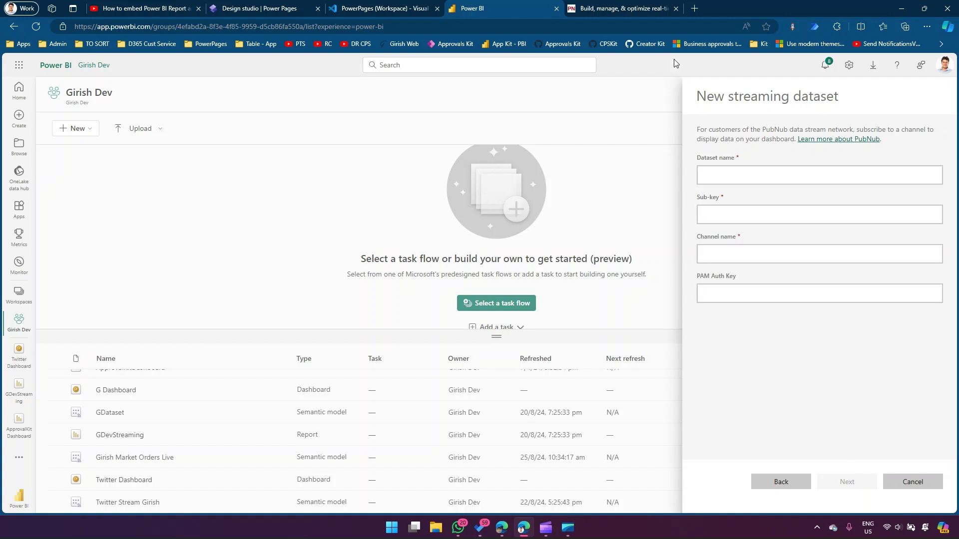
# Switch to the PubNub website and open its developer Demos page.
pyautogui.click(602, 9)
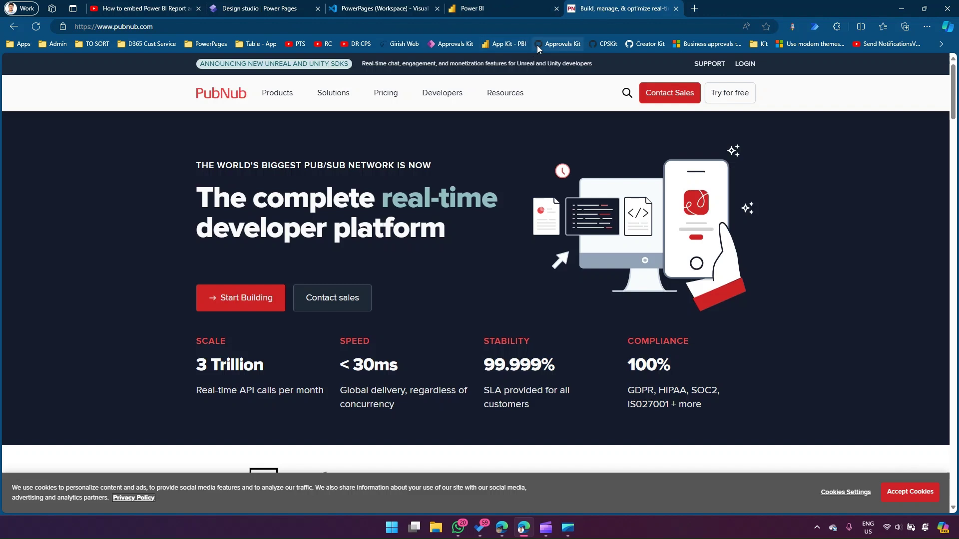
pyautogui.moveTo(442, 95)
pyautogui.click(435, 240)
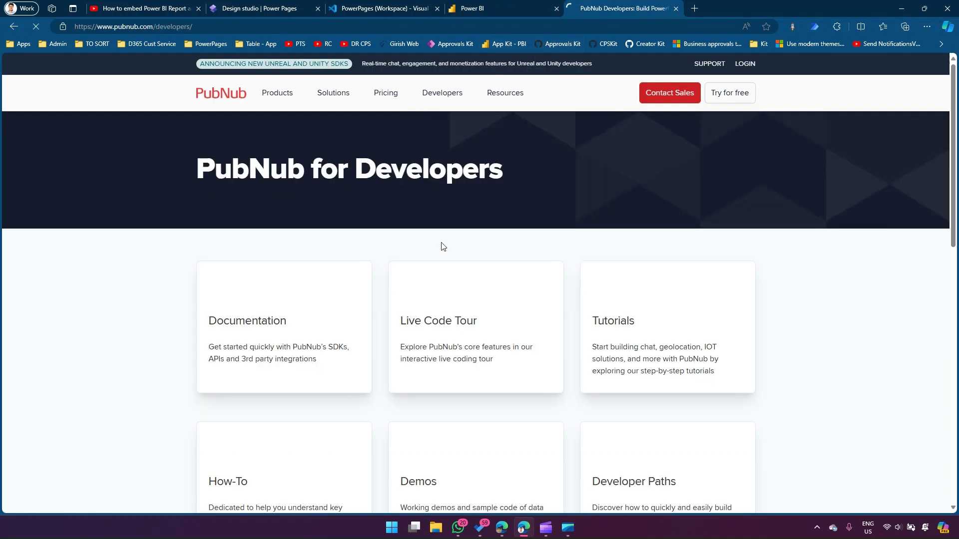
pyautogui.moveTo(450, 99)
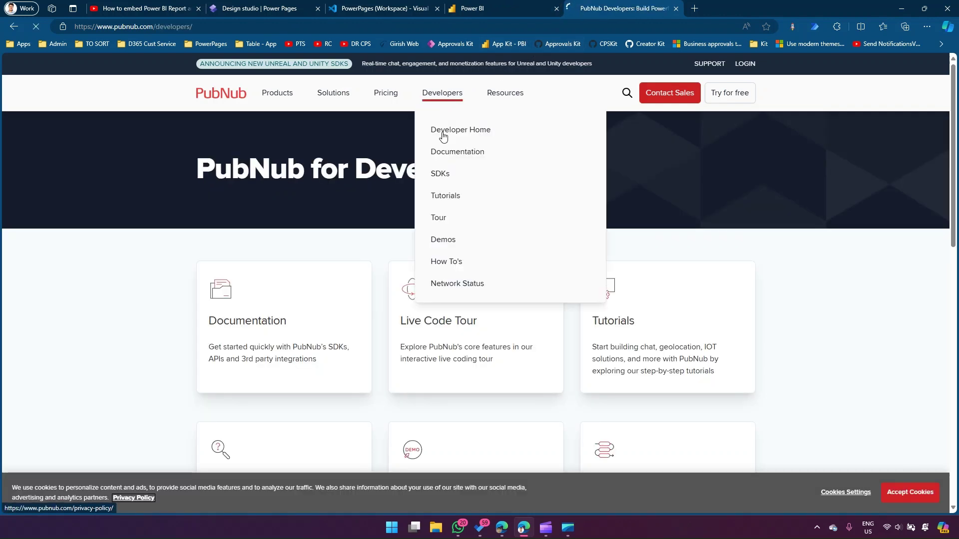
pyautogui.click(439, 240)
# Find the Real-Time Data Streaming Demo in the PubNub demo list and start it.
pyautogui.scroll(-3, 608, 288)
pyautogui.scroll(-10, 608, 290)
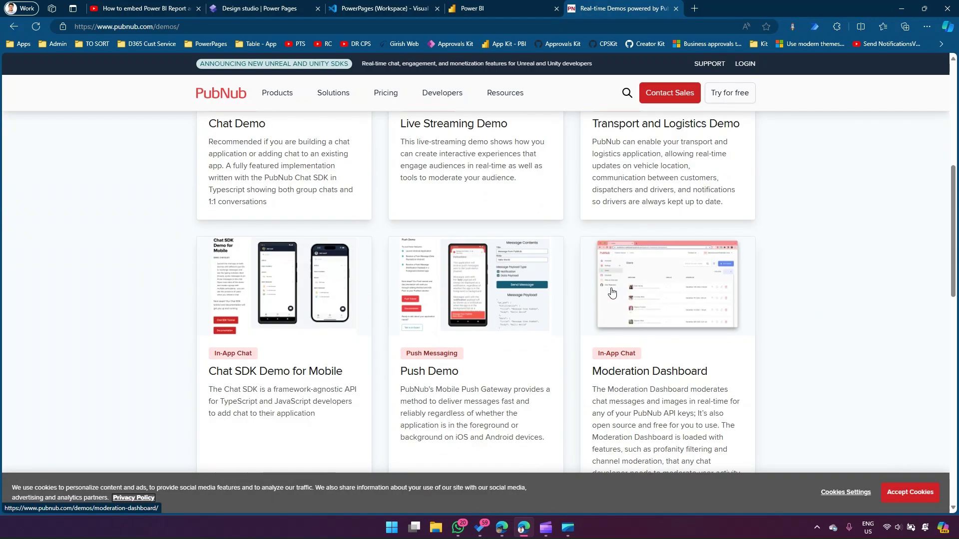
pyautogui.scroll(2, 641, 293)
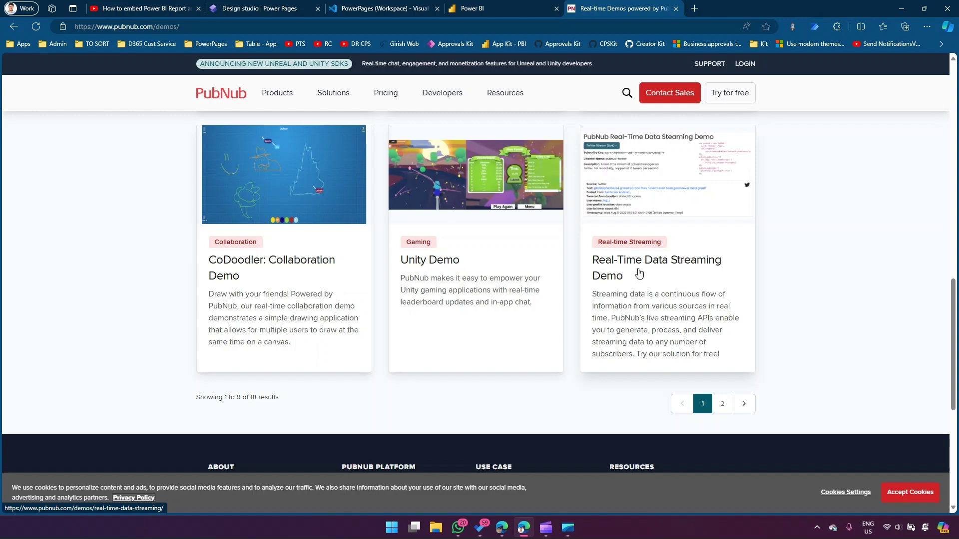
pyautogui.click(642, 272)
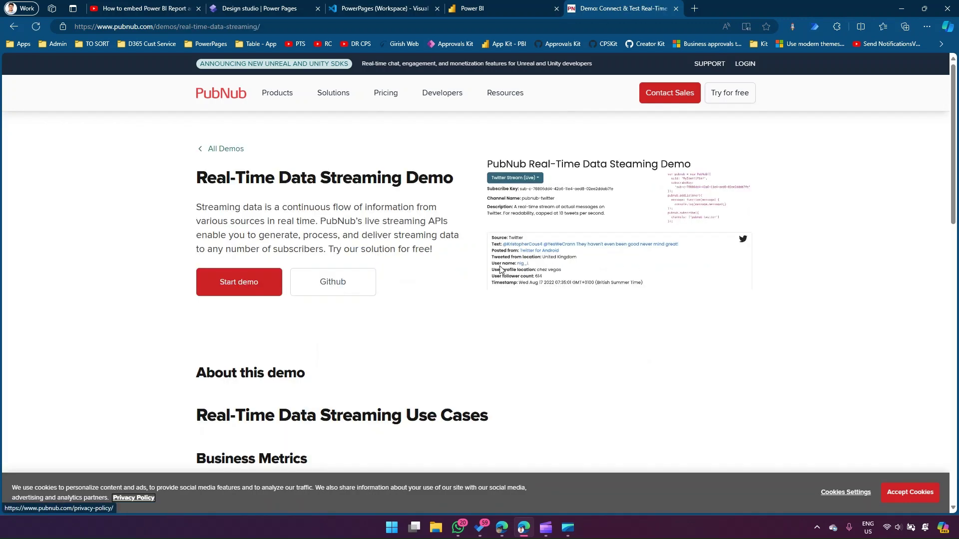
pyautogui.click(238, 285)
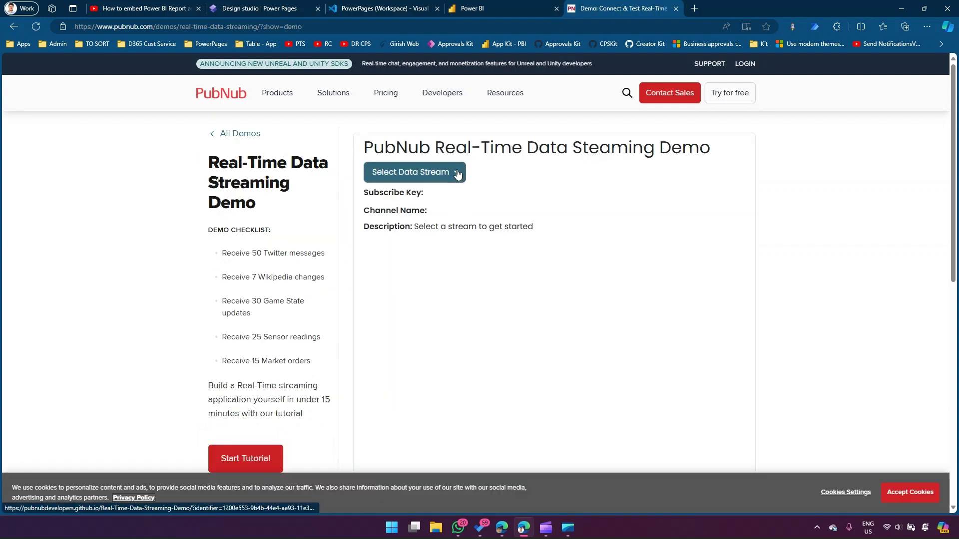
# Show the Wikipedia Changes (Live) stream and examine its subscribe key and the source field of its messages.
pyautogui.click(457, 174)
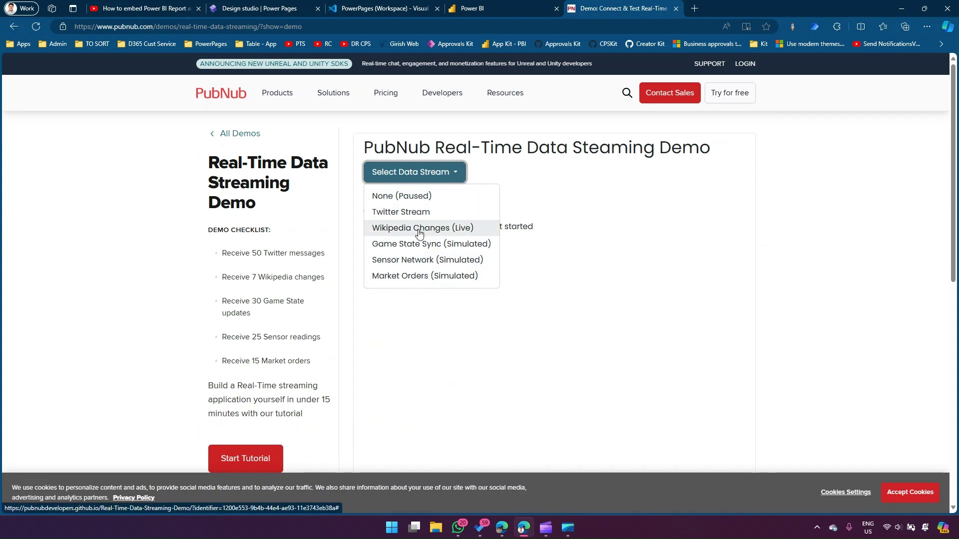
pyautogui.click(400, 229)
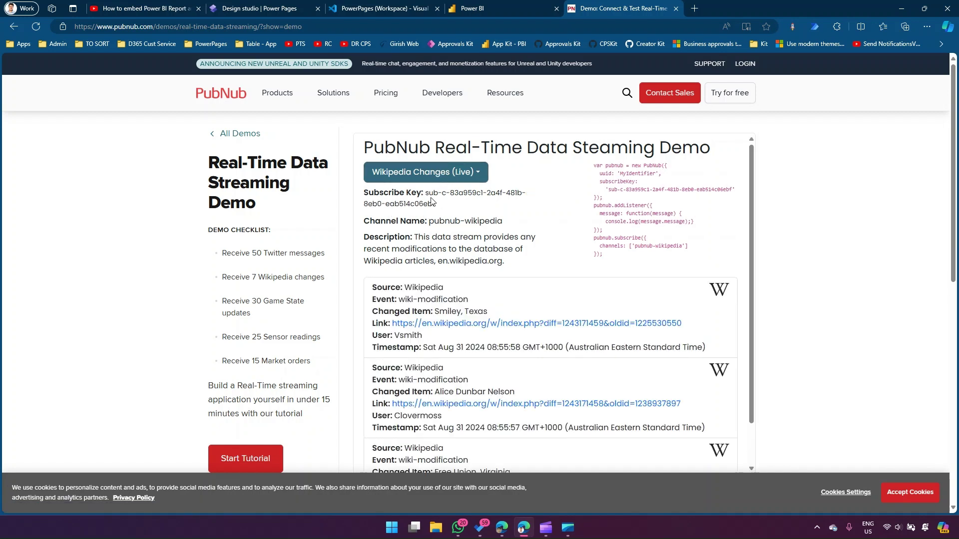
pyautogui.moveTo(425, 194); pyautogui.dragTo(434, 203)
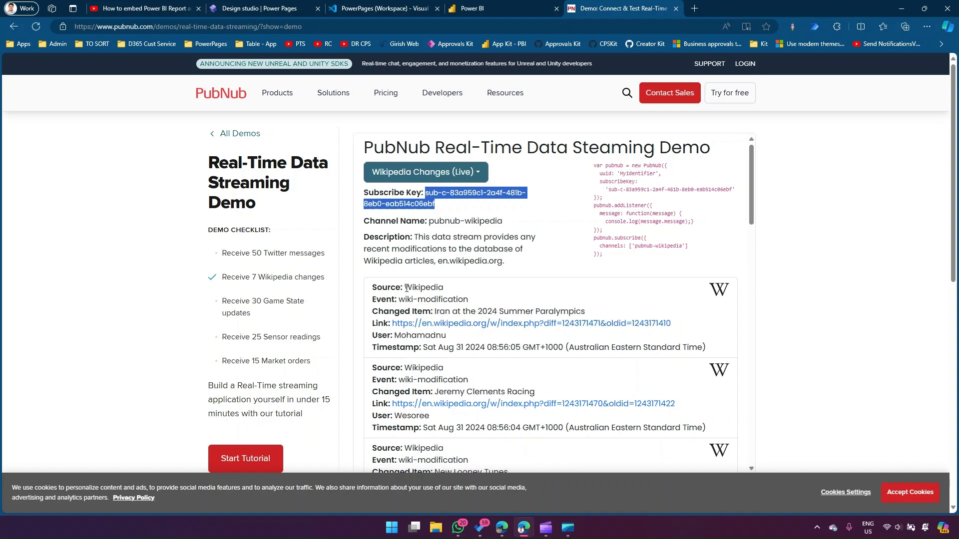
pyautogui.moveTo(407, 289); pyautogui.dragTo(452, 292)
pyautogui.moveTo(378, 288); pyautogui.dragTo(398, 288)
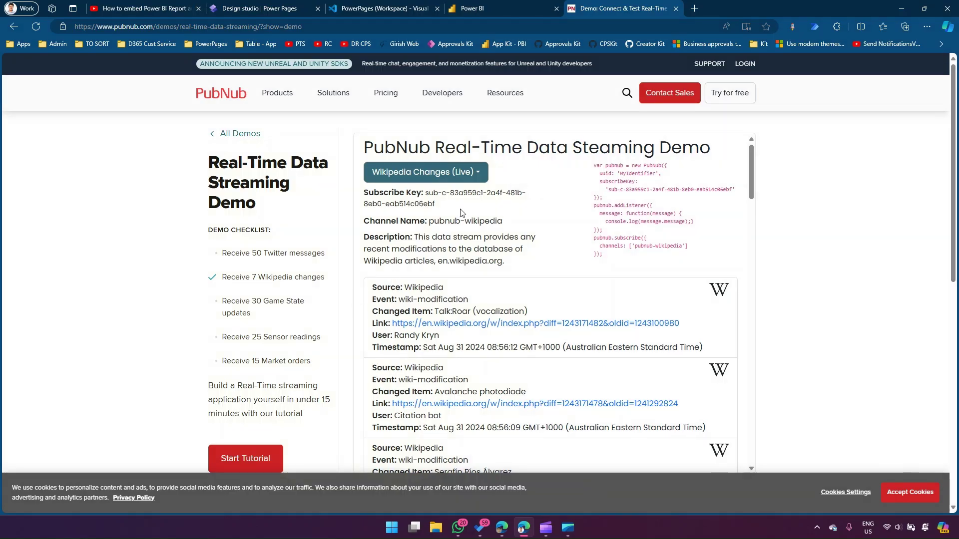
# Change the demo to the Twitter Stream and examine the user follower count in its messages.
pyautogui.click(477, 176)
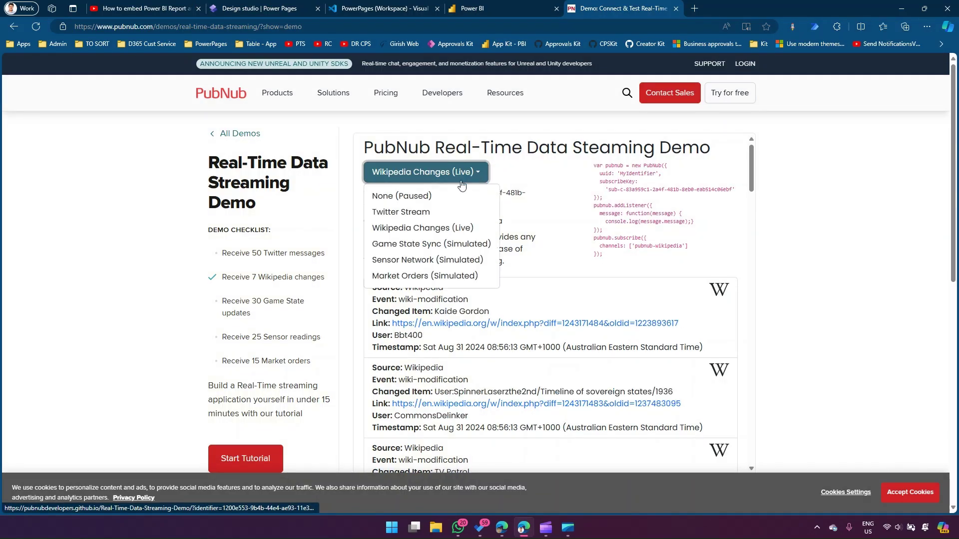
pyautogui.click(434, 214)
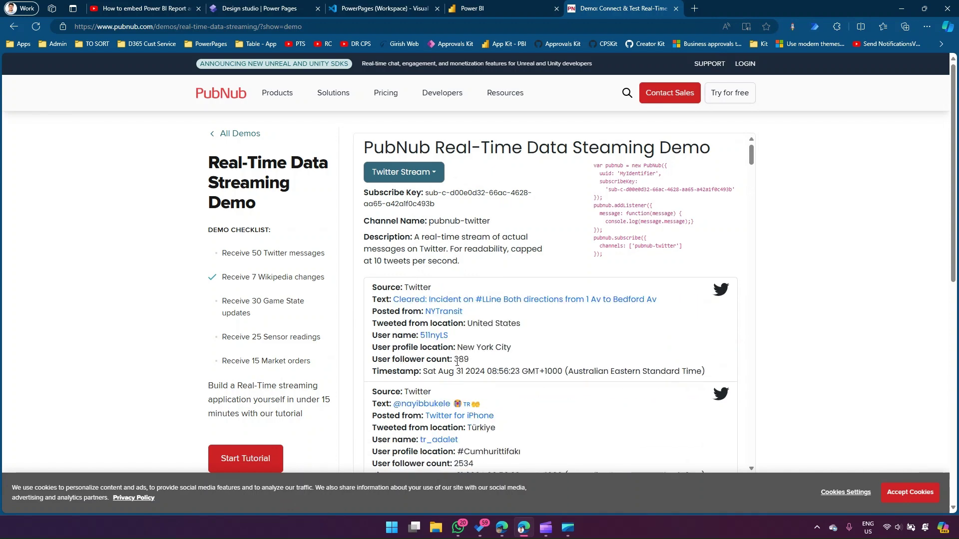
pyautogui.moveTo(464, 361); pyautogui.dragTo(469, 359)
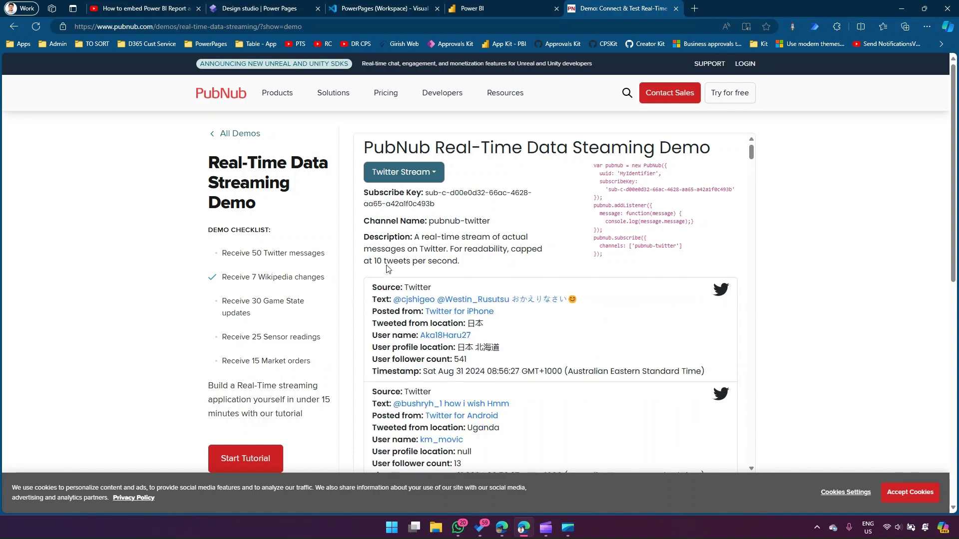
# Change the demo's data stream to Market Orders (Simulated) and examine the order quantity in its messages.
pyautogui.click(439, 182)
pyautogui.click(416, 276)
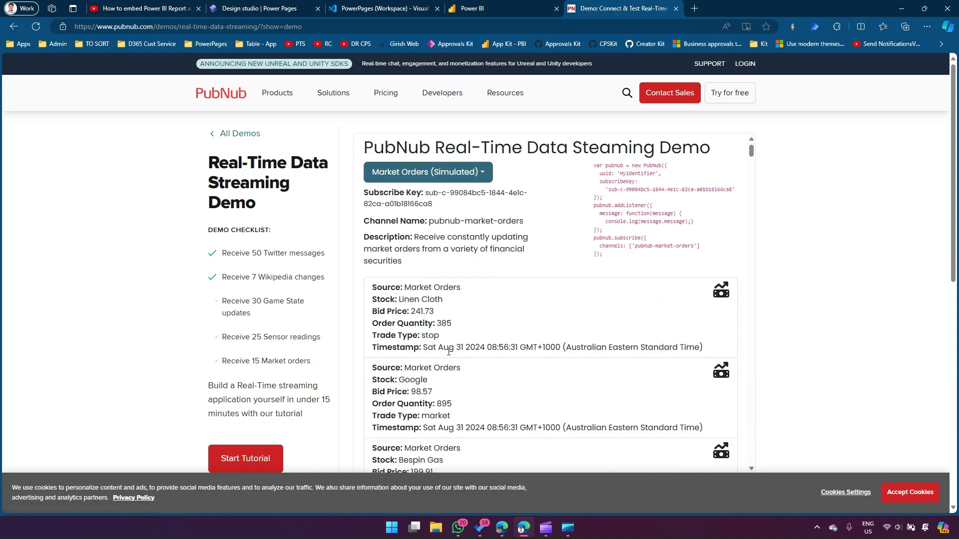
pyautogui.moveTo(437, 323); pyautogui.dragTo(452, 325)
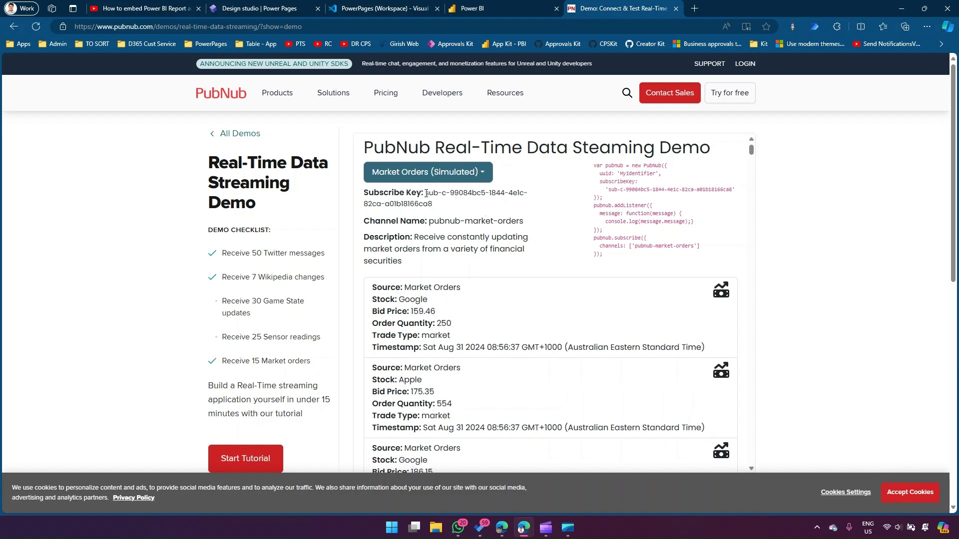
# Copy the market orders stream's subscribe key into the Sub-key field of the new Power BI streaming dataset.
pyautogui.moveTo(425, 192); pyautogui.dragTo(433, 204)
pyautogui.hotkey('ctrl', 'c')
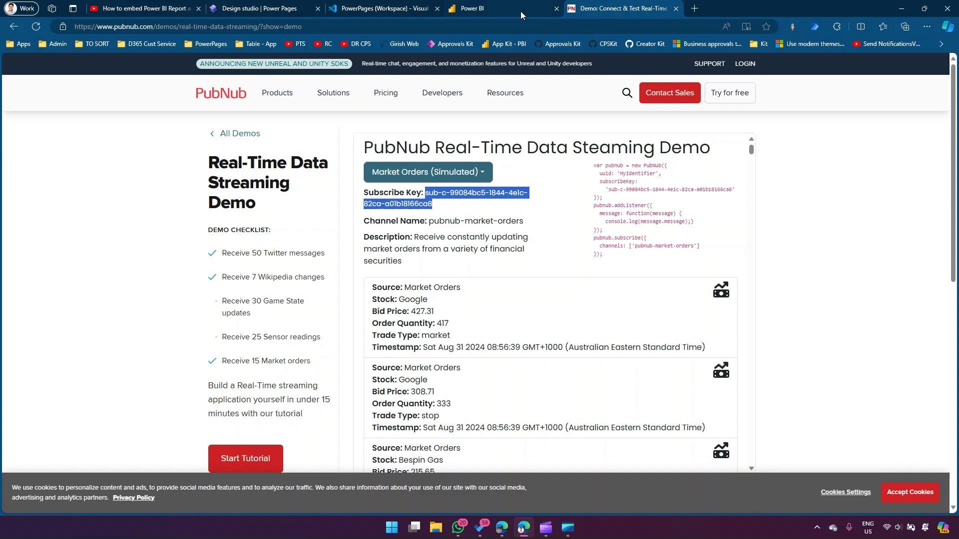
pyautogui.click(523, 10)
pyautogui.click(719, 215)
pyautogui.hotkey('ctrl', 'v')
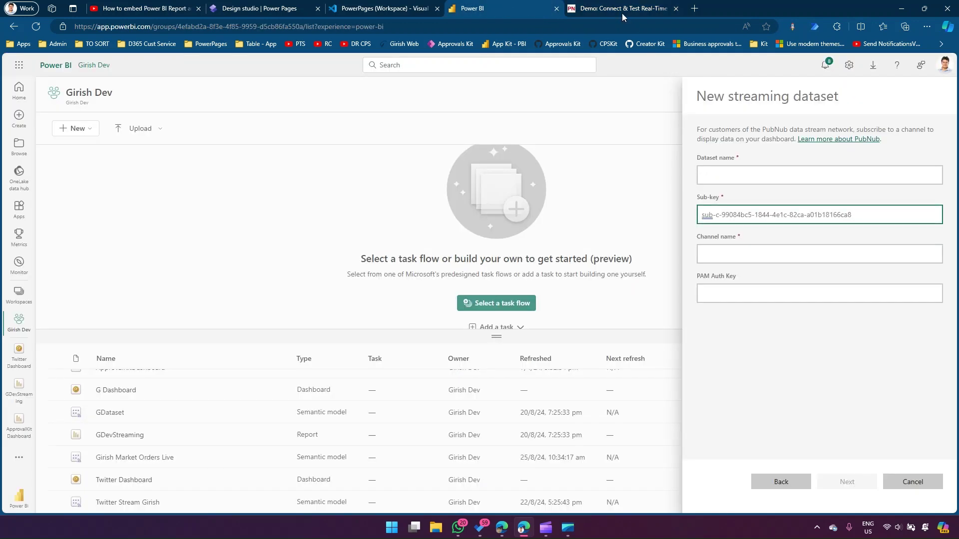
# Copy the channel name pubnub-market-orders from the PubNub demo into the Channel name field of the Power BI streaming dataset.
pyautogui.click(619, 8)
pyautogui.moveTo(429, 221); pyautogui.dragTo(523, 223)
pyautogui.hotkey('ctrl', 'c')
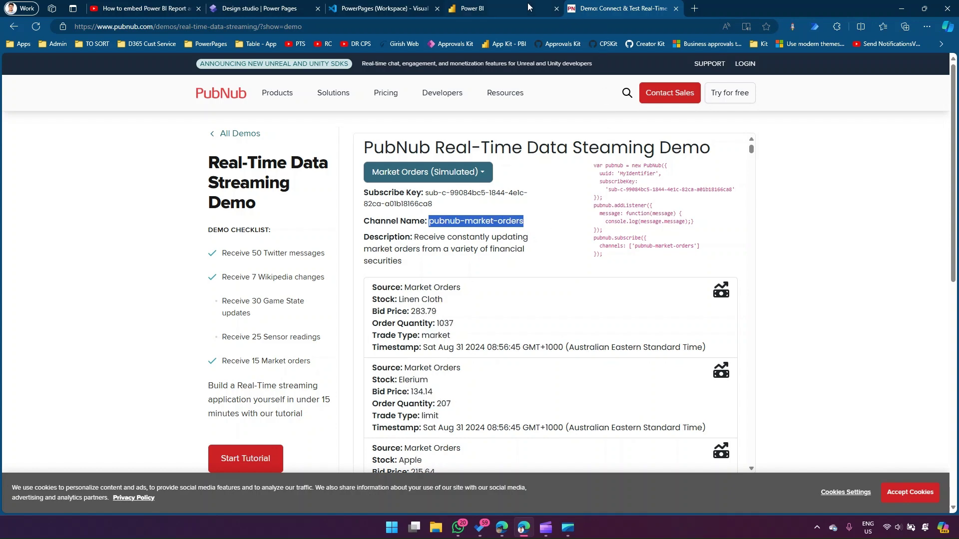
pyautogui.click(523, 6)
pyautogui.click(726, 258)
pyautogui.hotkey('ctrl', 'v')
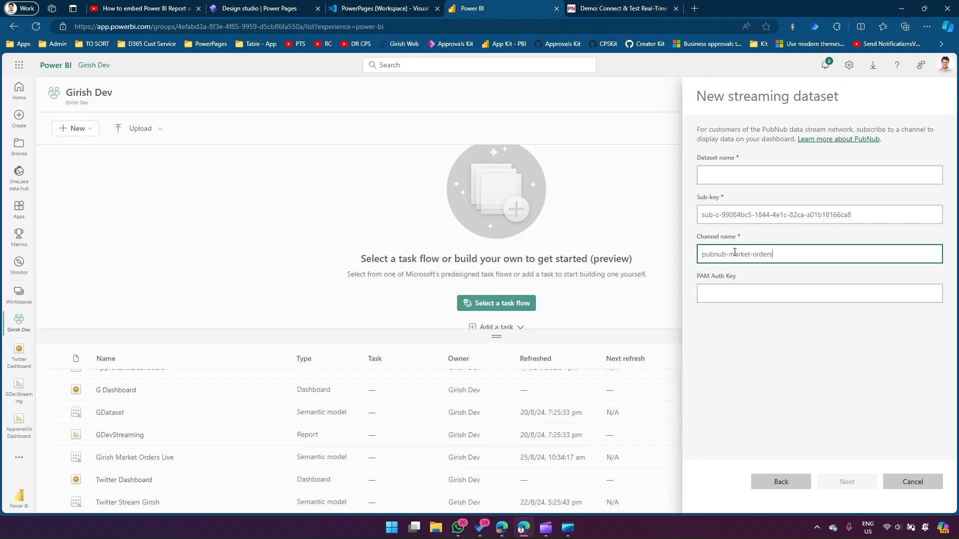
# Name the streaming dataset "Australia Market Live" and create it with the values supplied by the stream.
pyautogui.click(734, 175)
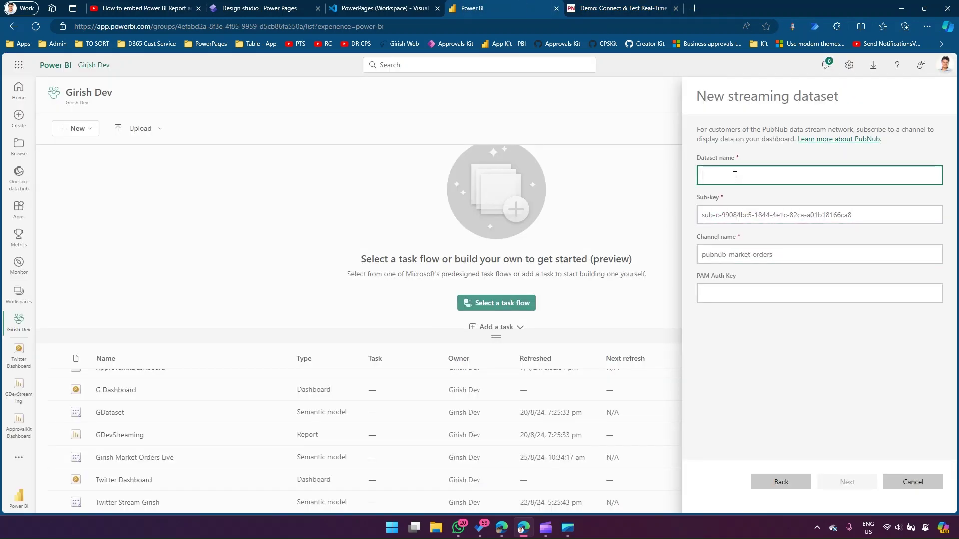
pyautogui.write('Australia Market Live')
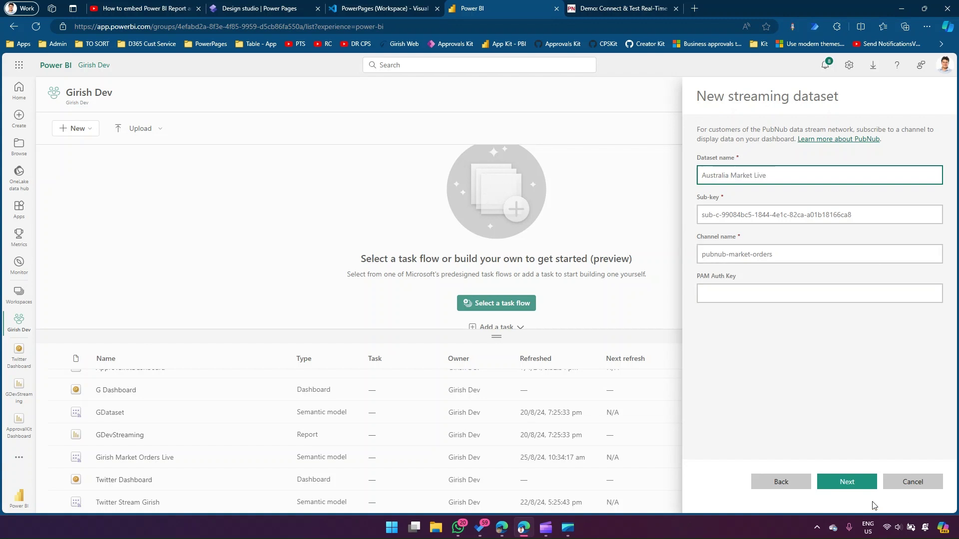
pyautogui.click(855, 484)
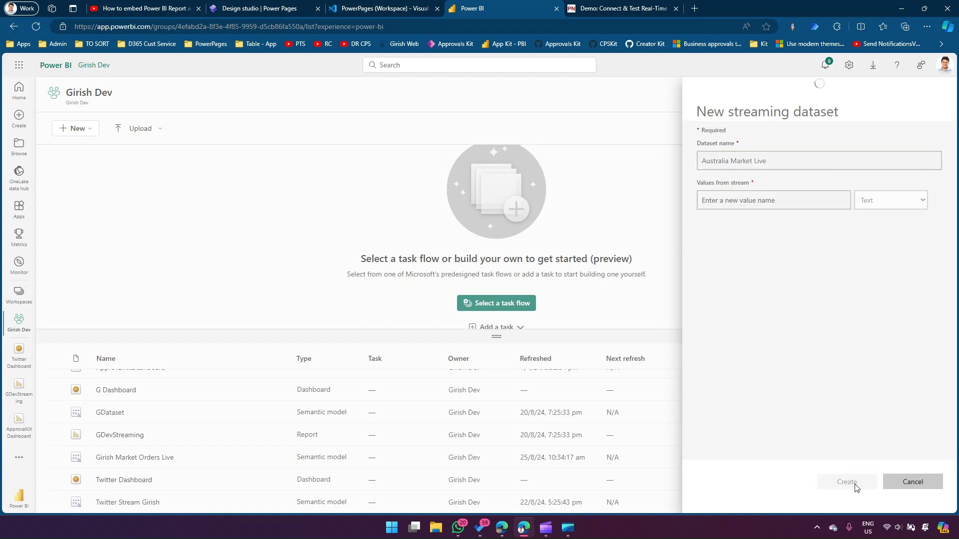
pyautogui.click(765, 199)
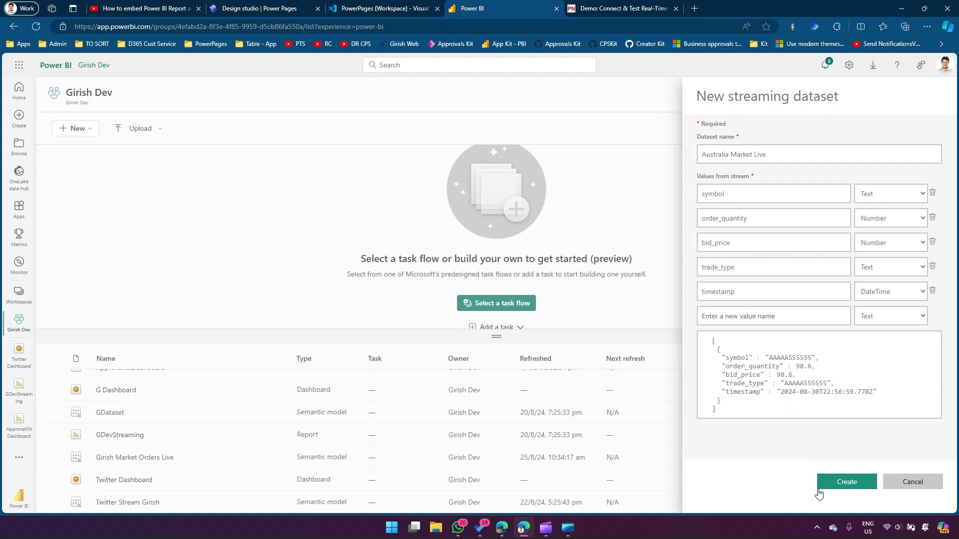
pyautogui.click(831, 484)
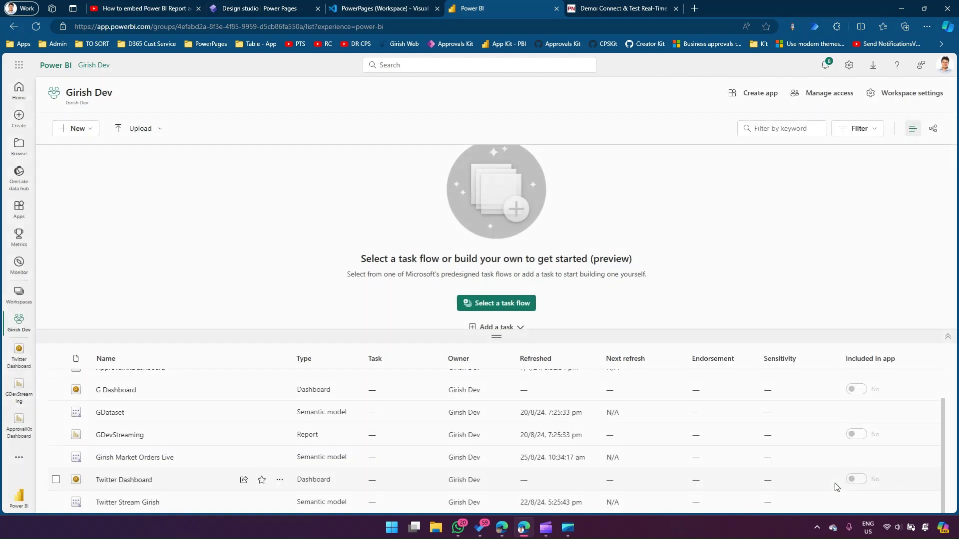
pyautogui.scroll(-1, 169, 490)
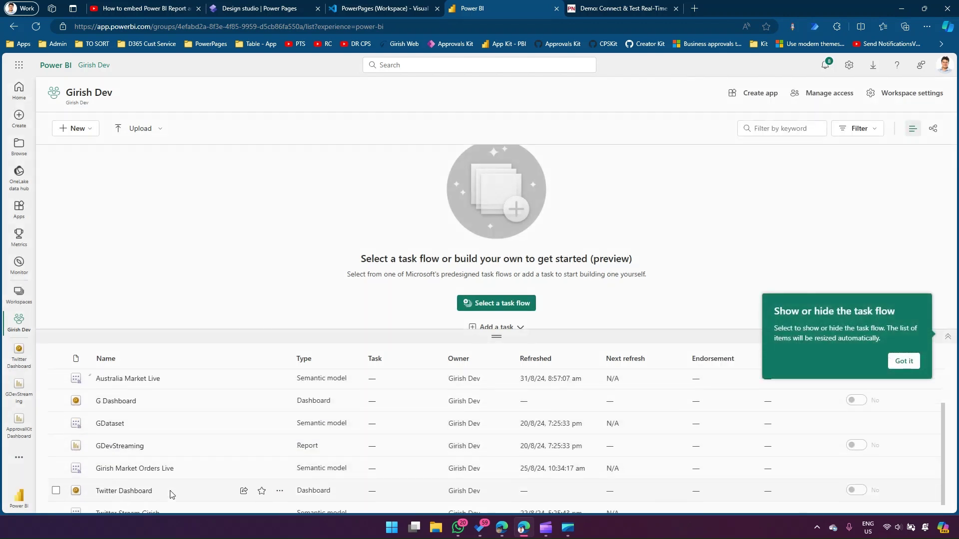
pyautogui.scroll(3, 122, 479)
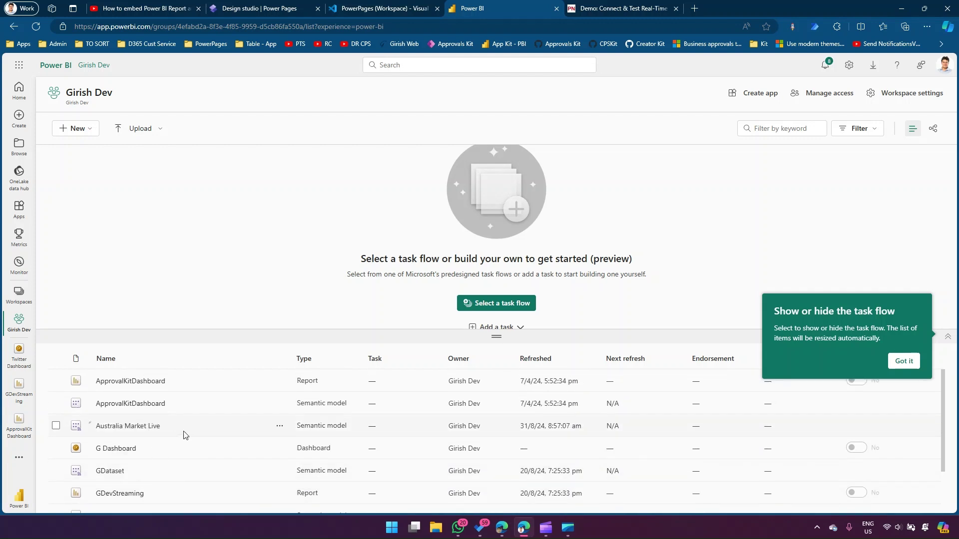
pyautogui.click(280, 426)
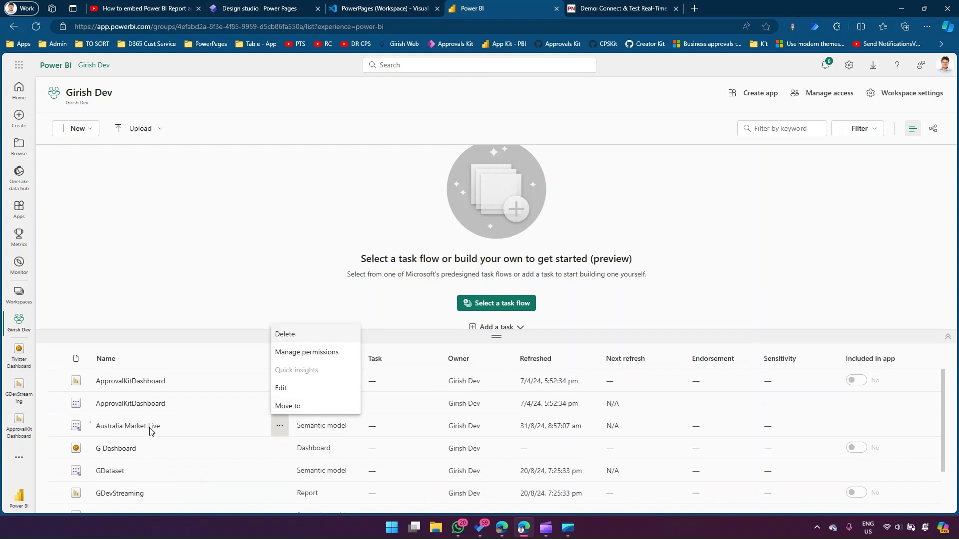
pyautogui.click(128, 219)
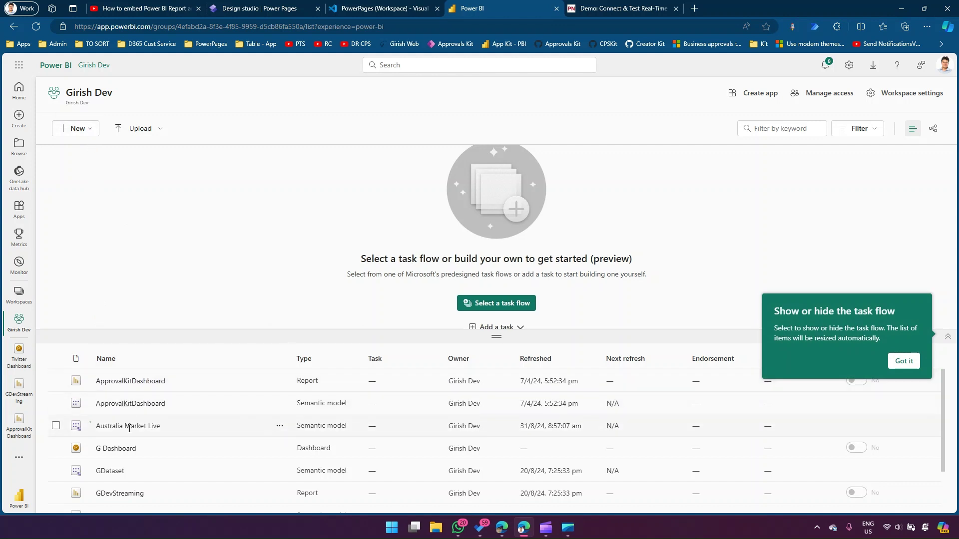
# Create a new dashboard named "Dashboard 1" in the workspace.
pyautogui.click(96, 132)
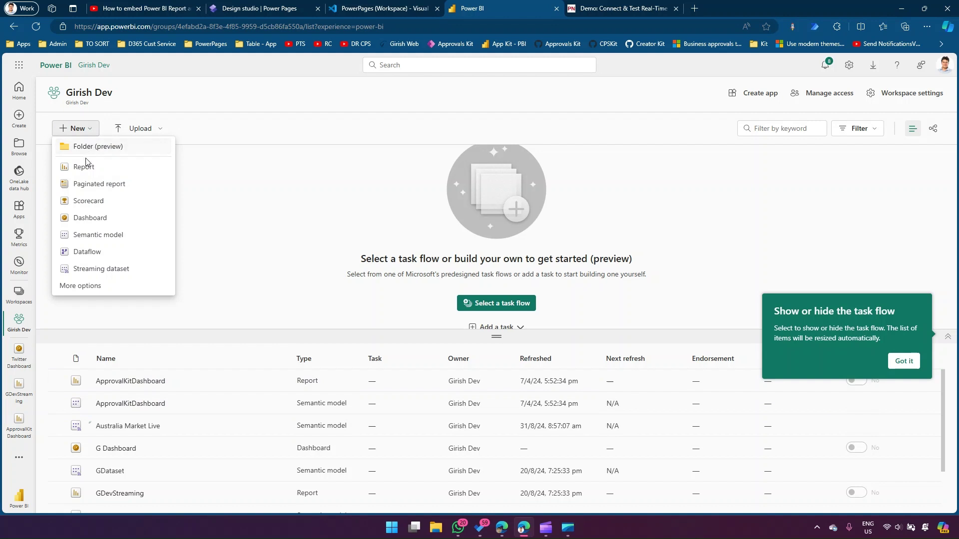
pyautogui.click(90, 220)
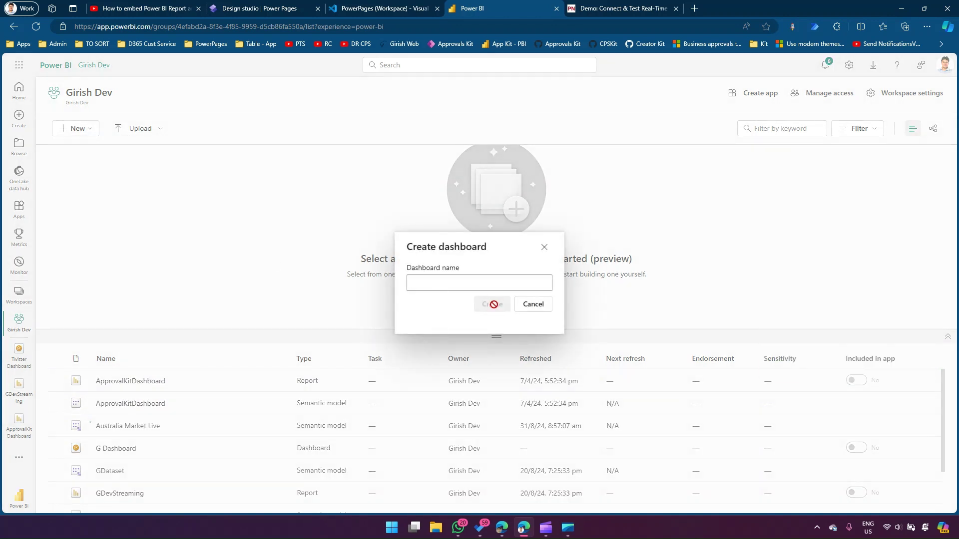
pyautogui.write('Dashboard 1')
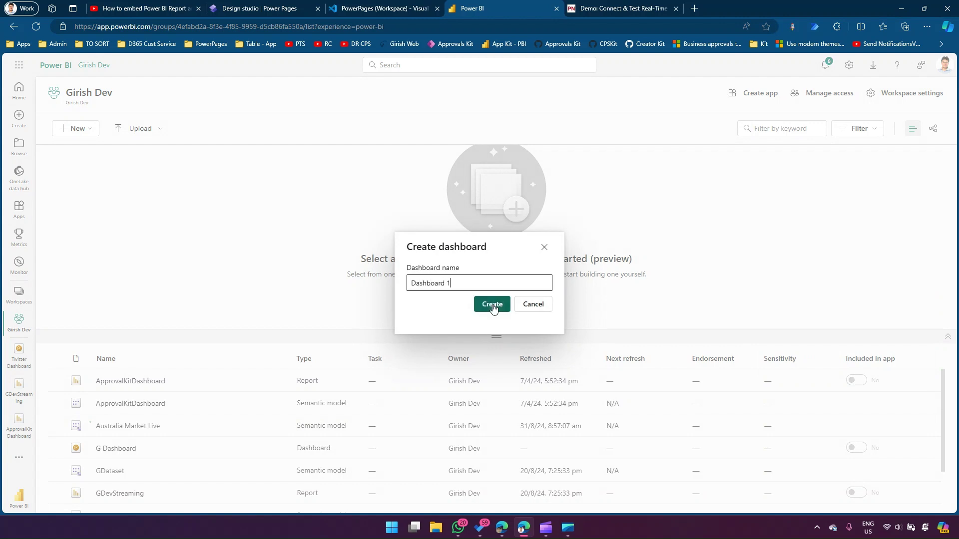
pyautogui.click(492, 305)
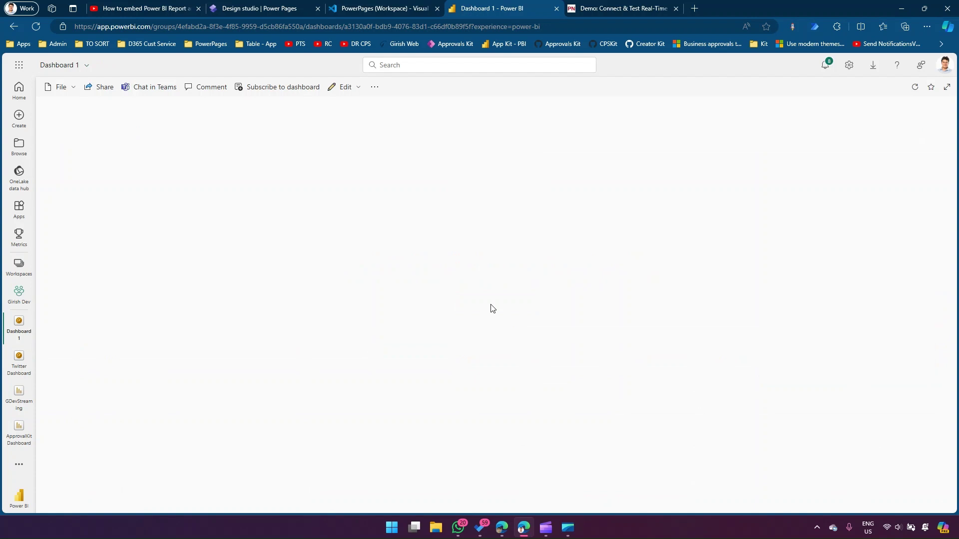
# Add a custom streaming data tile to the dashboard using the Australia Market Live dataset.
pyautogui.click(374, 88)
pyautogui.click(360, 87)
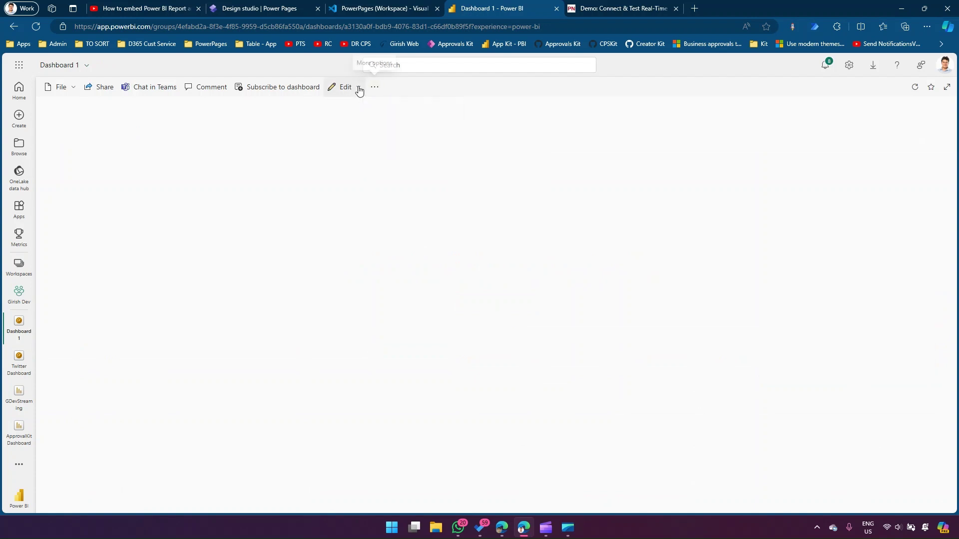
pyautogui.click(358, 87)
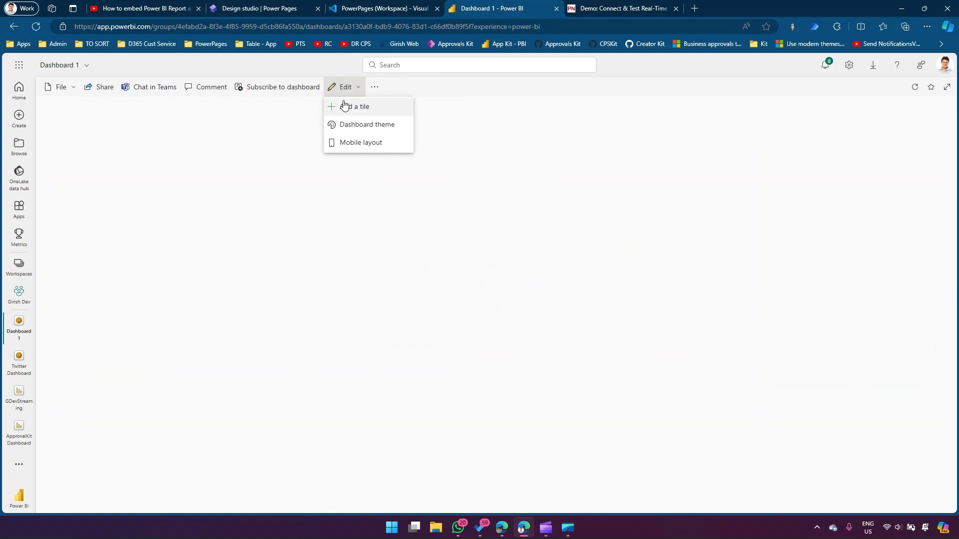
pyautogui.click(347, 108)
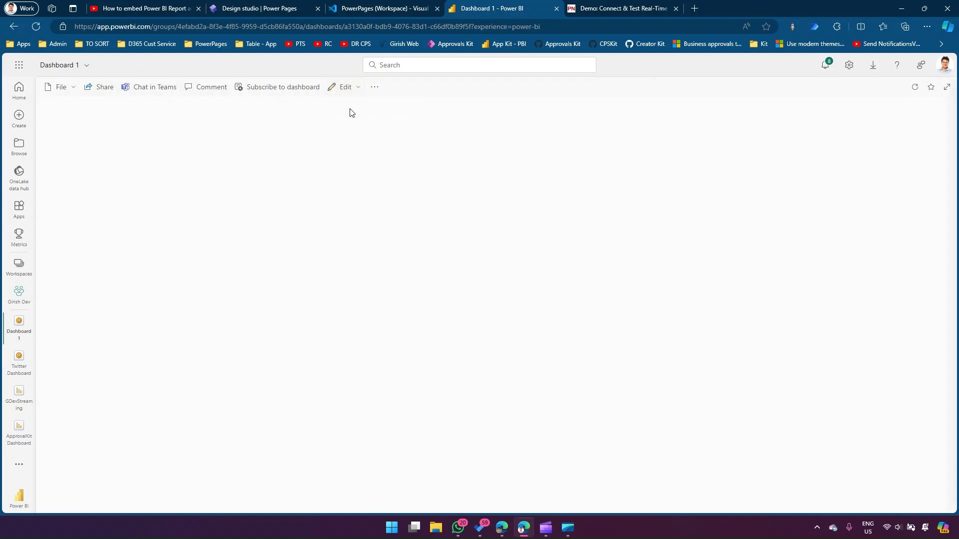
pyautogui.click(709, 424)
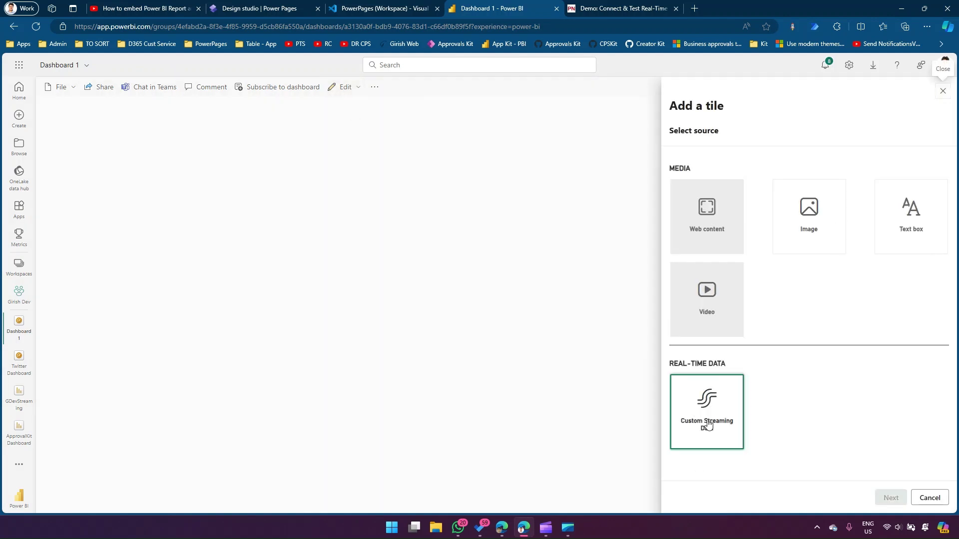
pyautogui.click(884, 497)
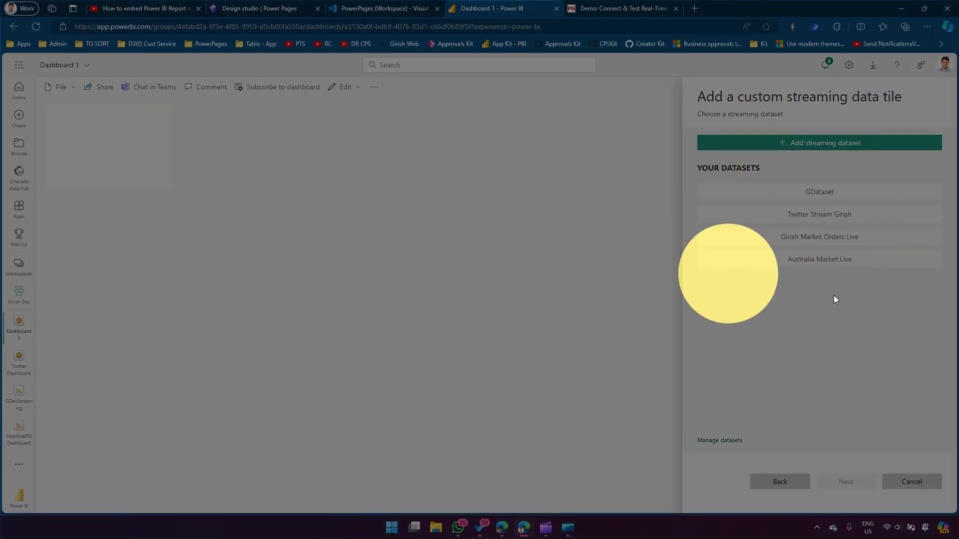
pyautogui.click(816, 263)
pyautogui.click(848, 481)
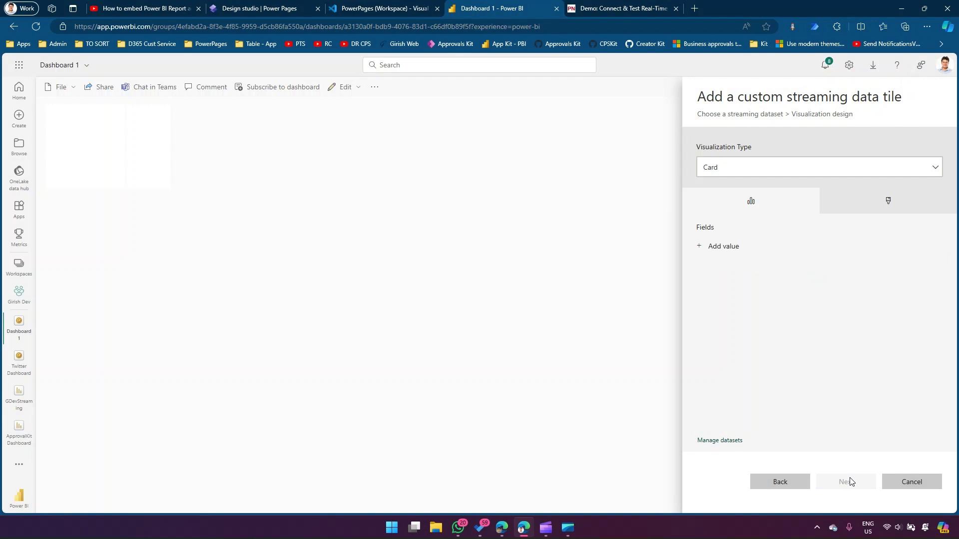
# Show order_quantity in the Card tile and apply it with the default tile details.
pyautogui.click(723, 246)
pyautogui.click(734, 252)
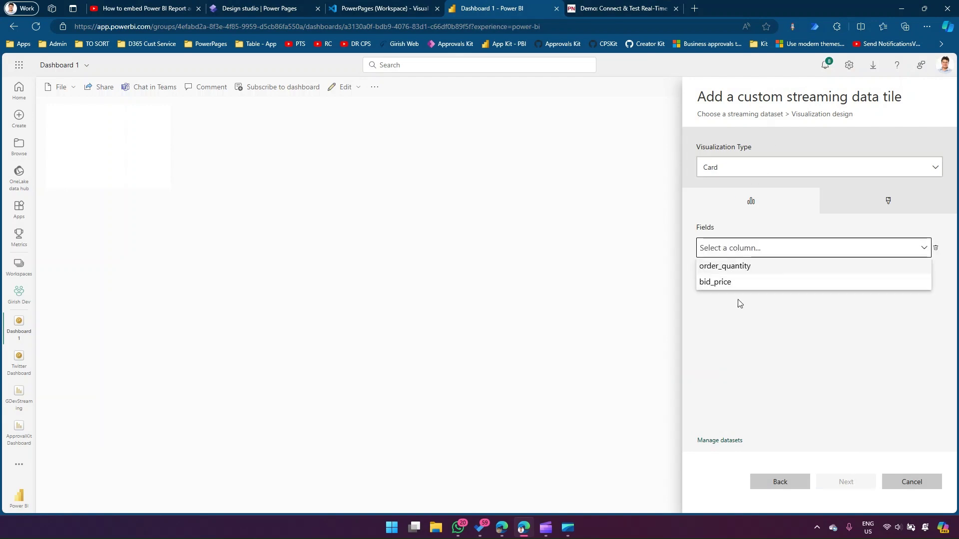
pyautogui.click(732, 269)
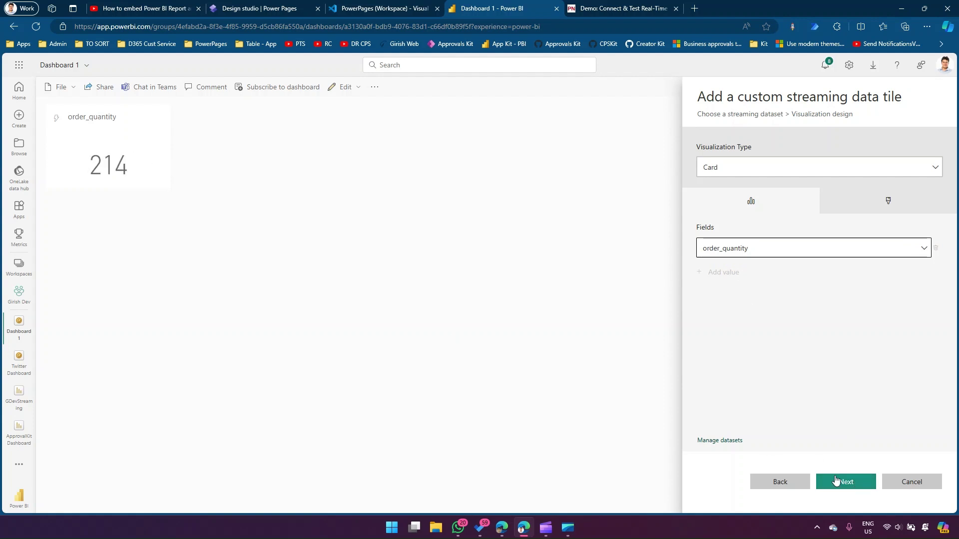
pyautogui.click(843, 481)
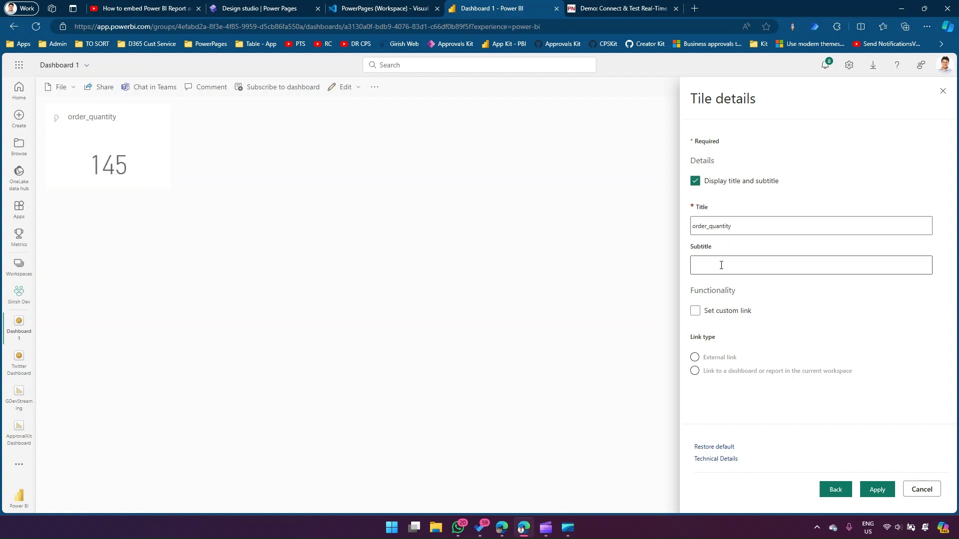
pyautogui.click(867, 494)
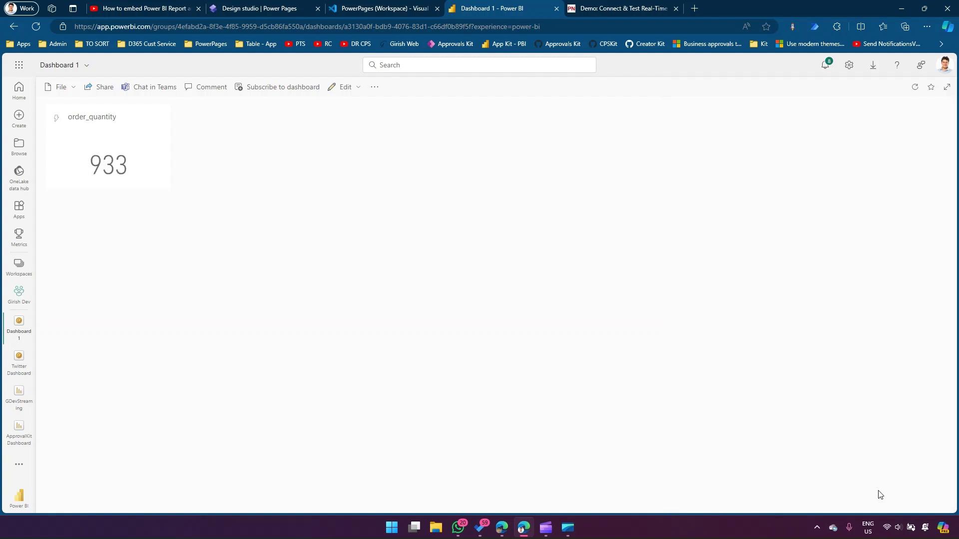
pyautogui.click(352, 87)
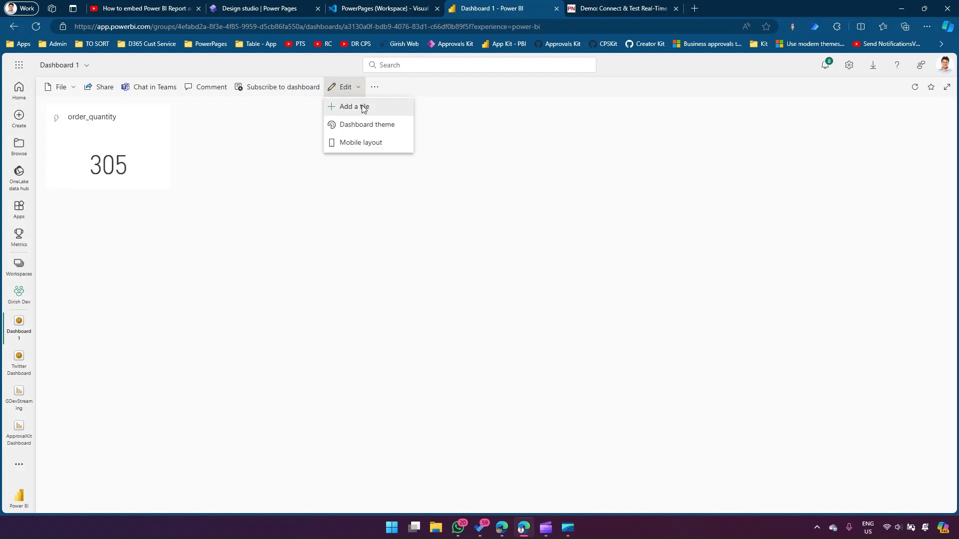
pyautogui.click(360, 105)
pyautogui.click(697, 403)
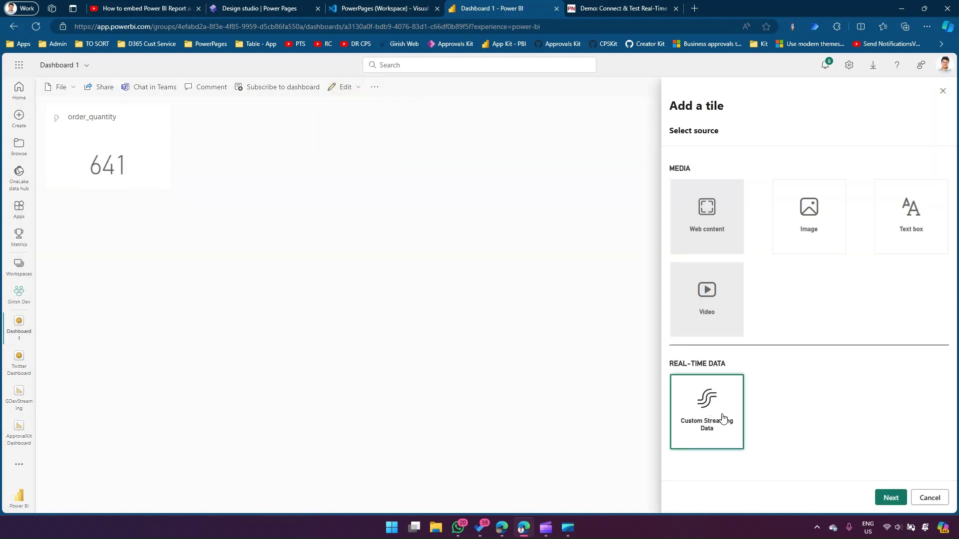
pyautogui.click(890, 497)
pyautogui.click(821, 261)
pyautogui.click(845, 482)
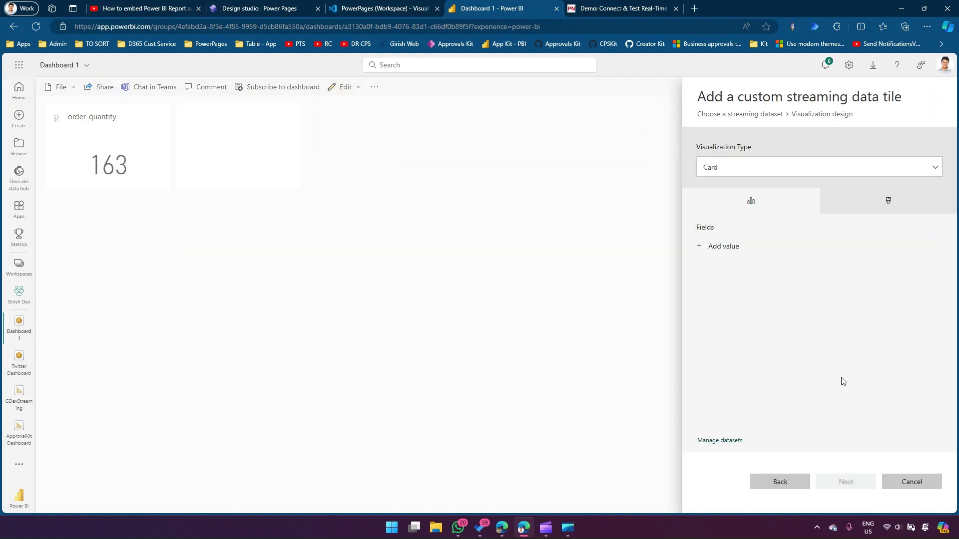
pyautogui.click(746, 172)
pyautogui.click(730, 201)
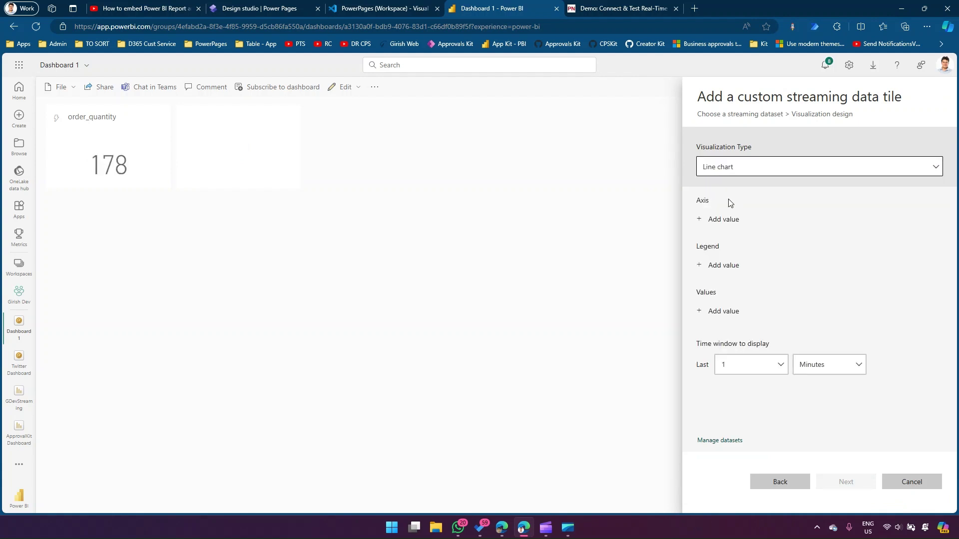
pyautogui.click(714, 219)
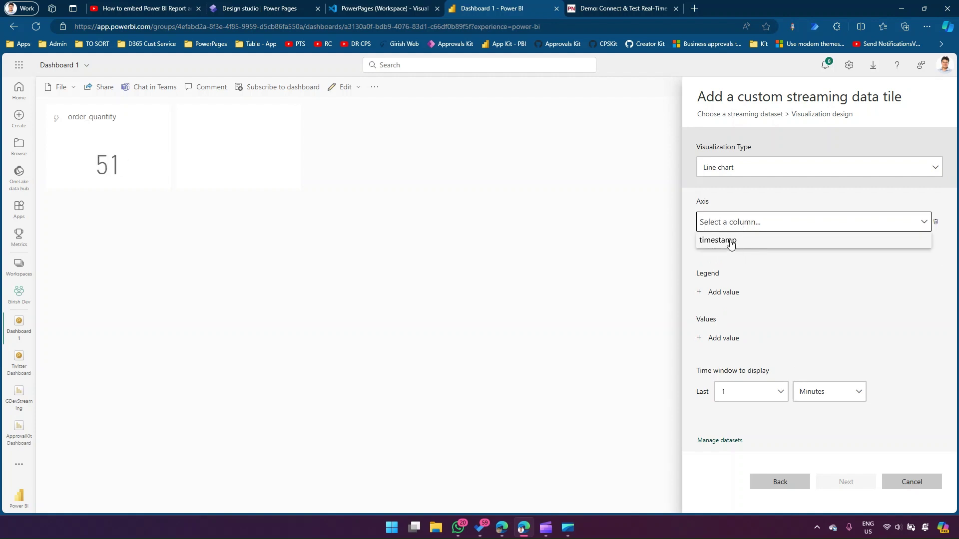
pyautogui.click(730, 240)
pyautogui.click(724, 294)
pyautogui.click(730, 295)
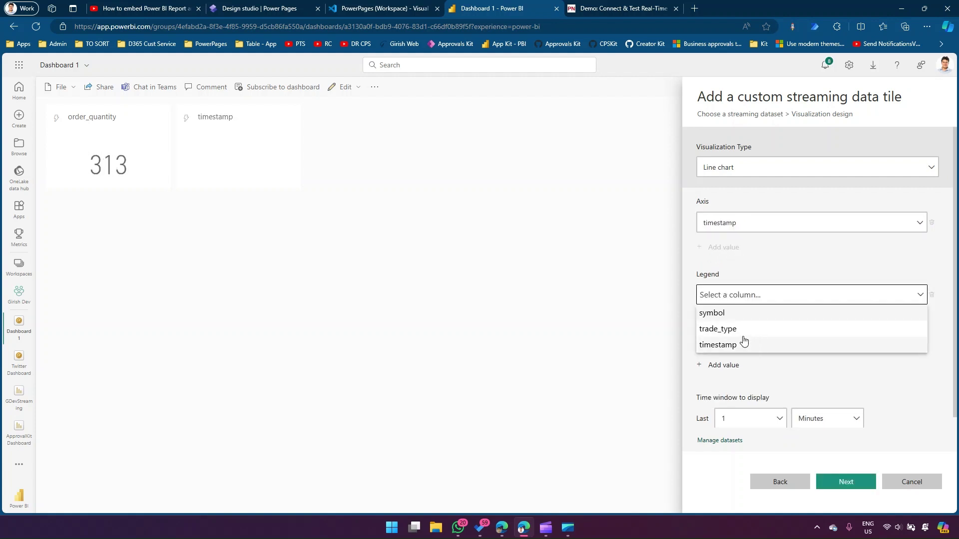
pyautogui.click(715, 314)
pyautogui.click(725, 367)
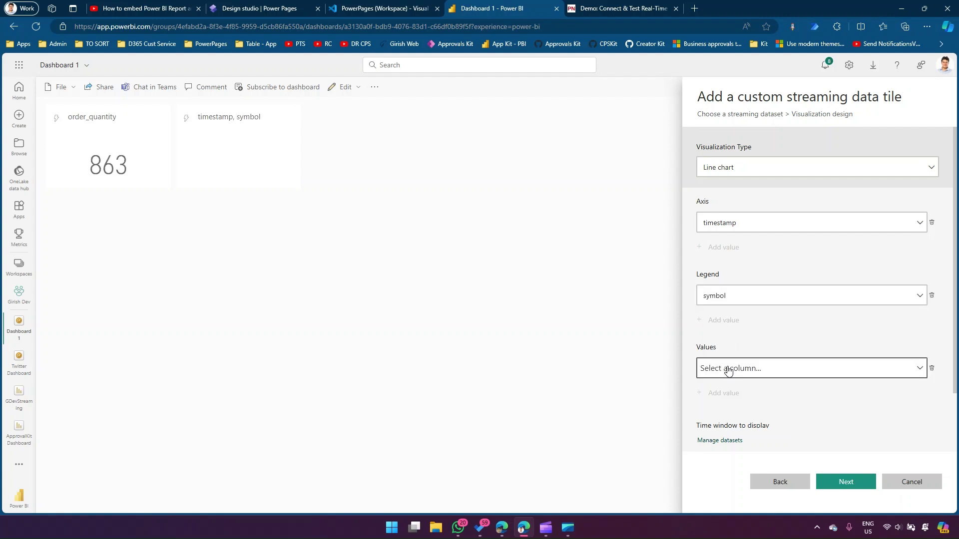
pyautogui.click(750, 369)
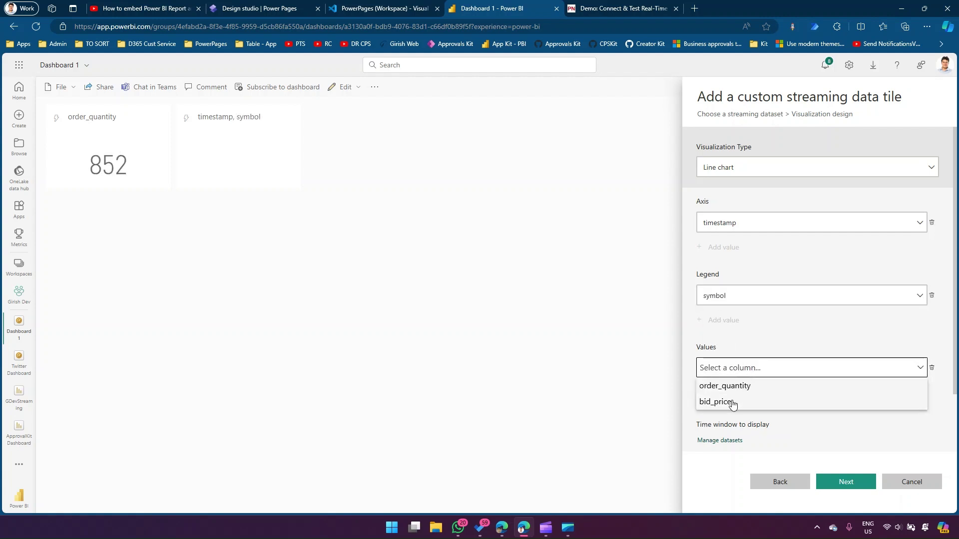
pyautogui.click(724, 385)
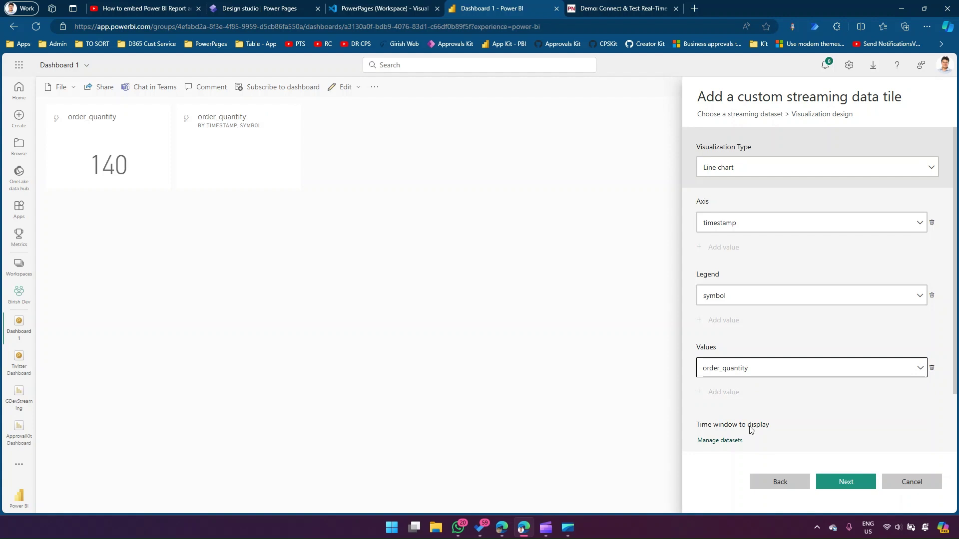
pyautogui.click(847, 482)
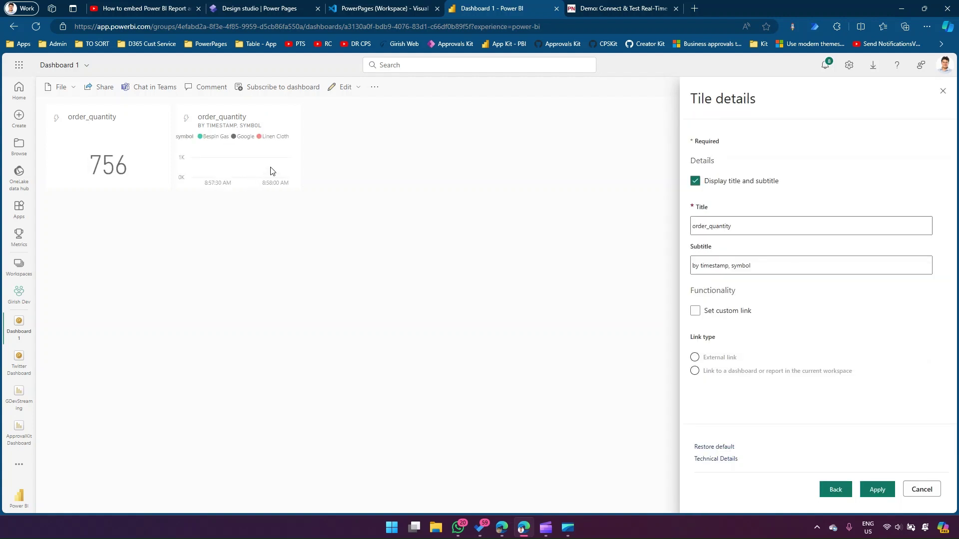
pyautogui.press('Escape')
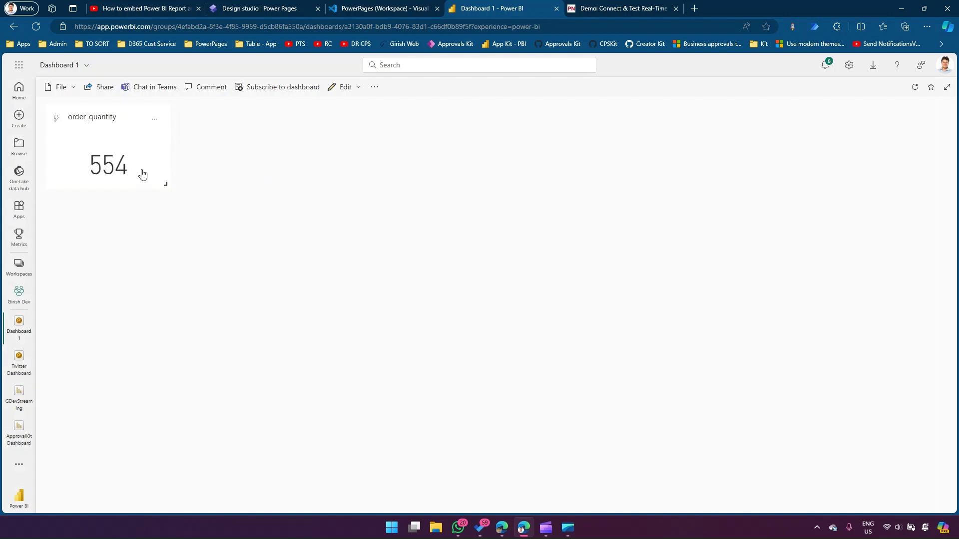
# Add a second custom streaming data tile to the dashboard, sourced from the Australia Market Live dataset.
pyautogui.click(358, 87)
pyautogui.click(361, 106)
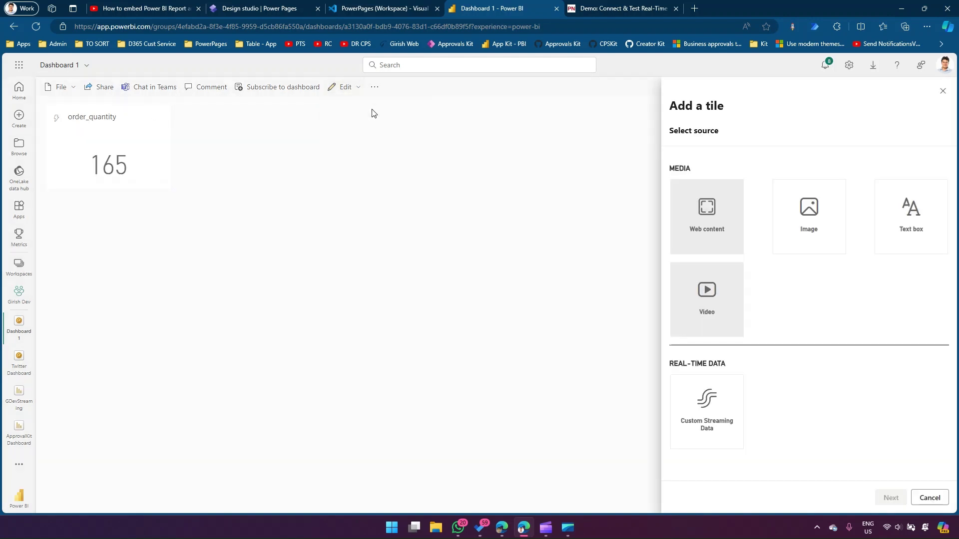
pyautogui.click(717, 425)
pyautogui.click(882, 506)
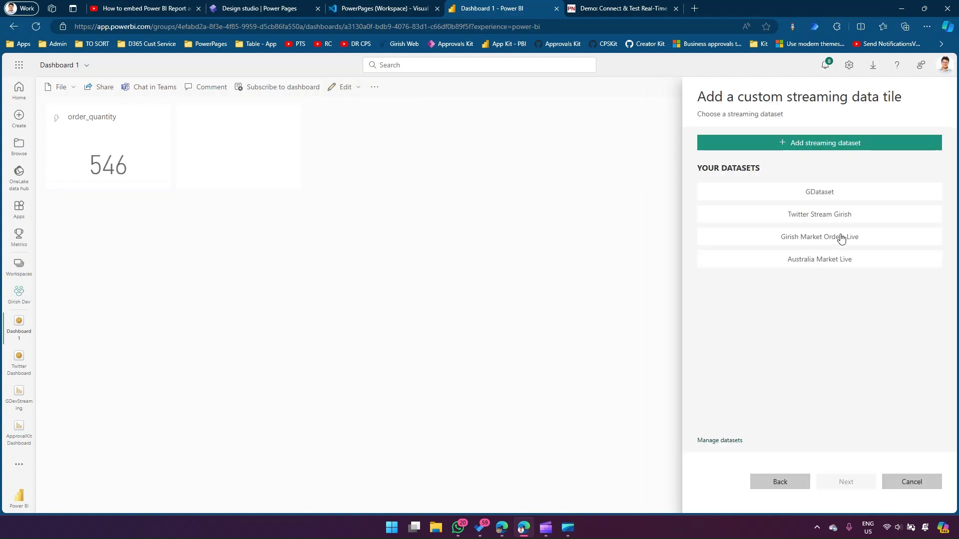
pyautogui.click(841, 259)
pyautogui.click(846, 483)
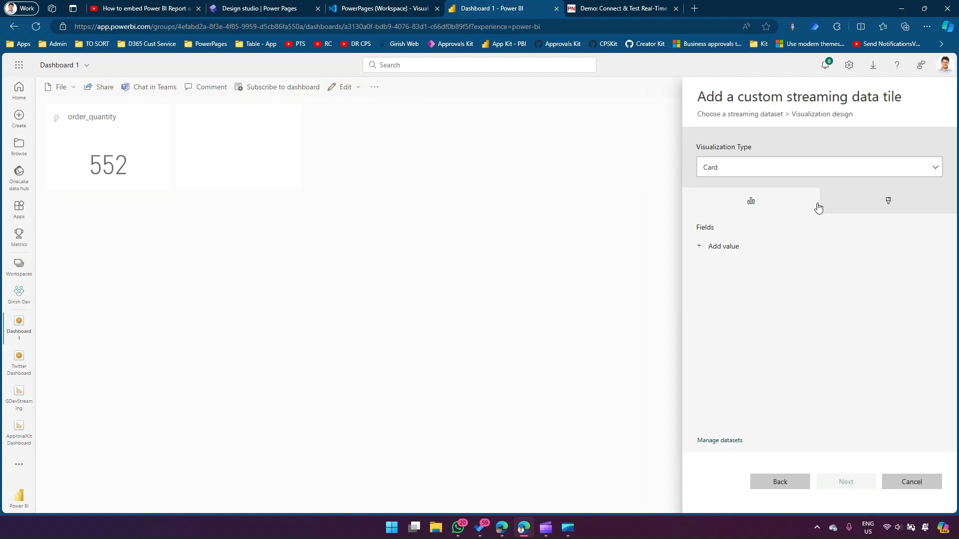
# Make the second tile a line chart with timestamp as the axis and symbol as the legend.
pyautogui.click(819, 167)
pyautogui.click(749, 209)
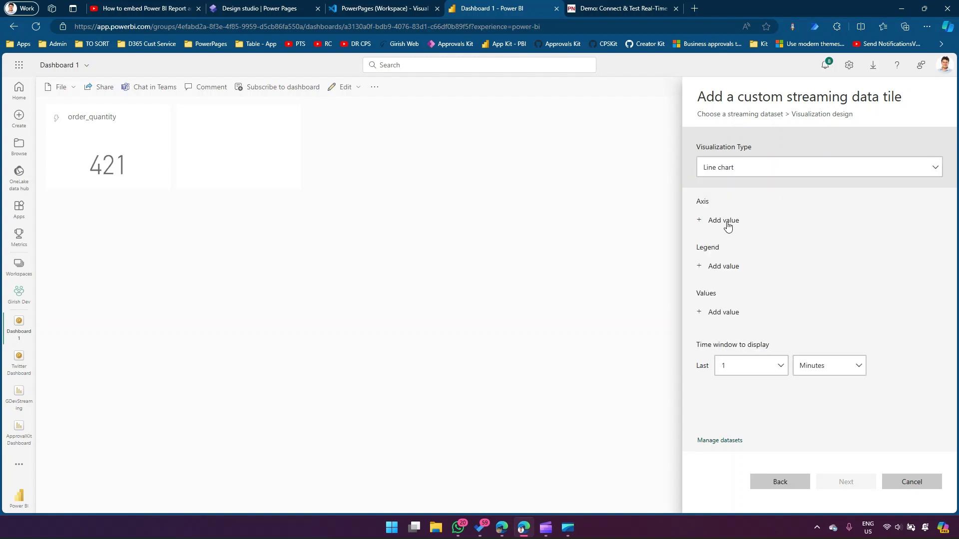
pyautogui.click(727, 221)
pyautogui.click(724, 240)
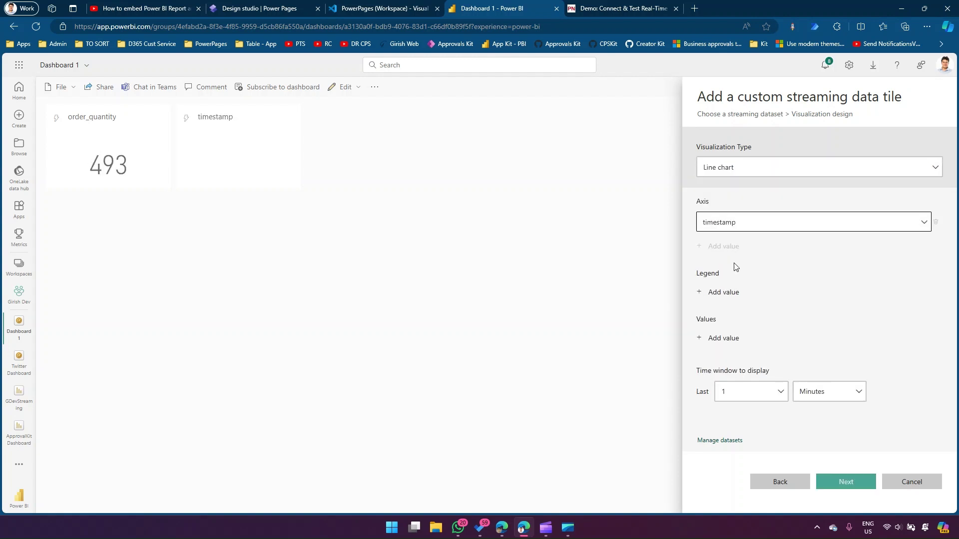
pyautogui.click(723, 293)
pyautogui.click(741, 296)
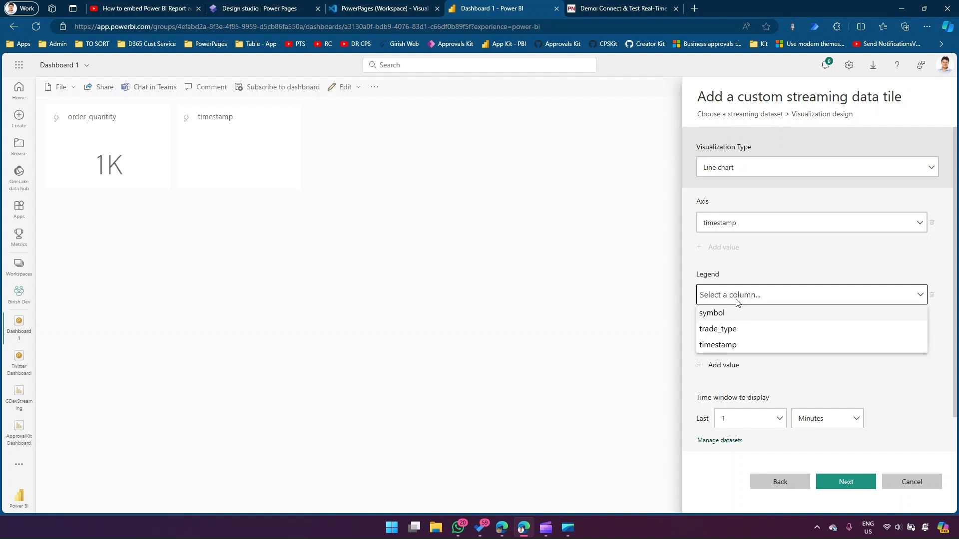
pyautogui.click(715, 315)
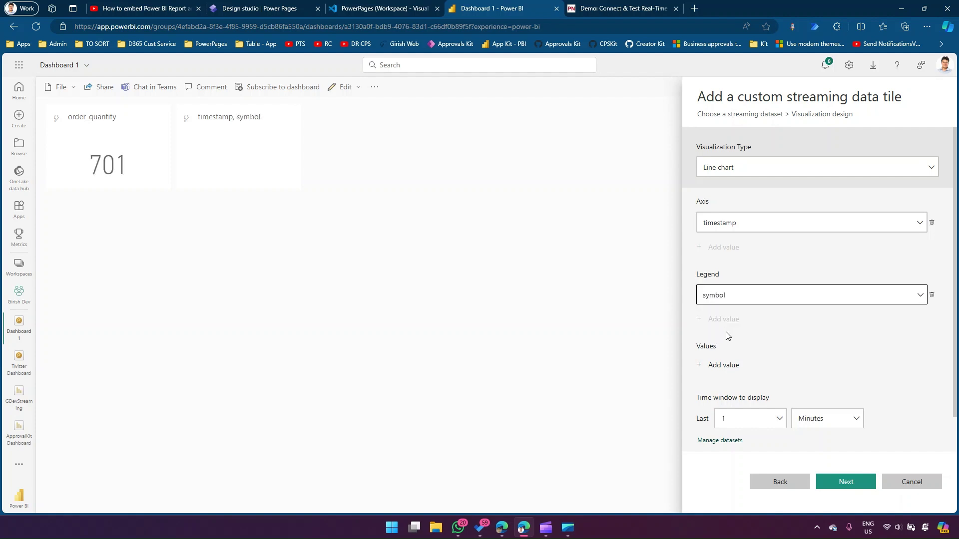
# Plot order_quantity as the line chart's values with the default tile details, and enlarge the tile on the dashboard.
pyautogui.click(727, 370)
pyautogui.click(726, 370)
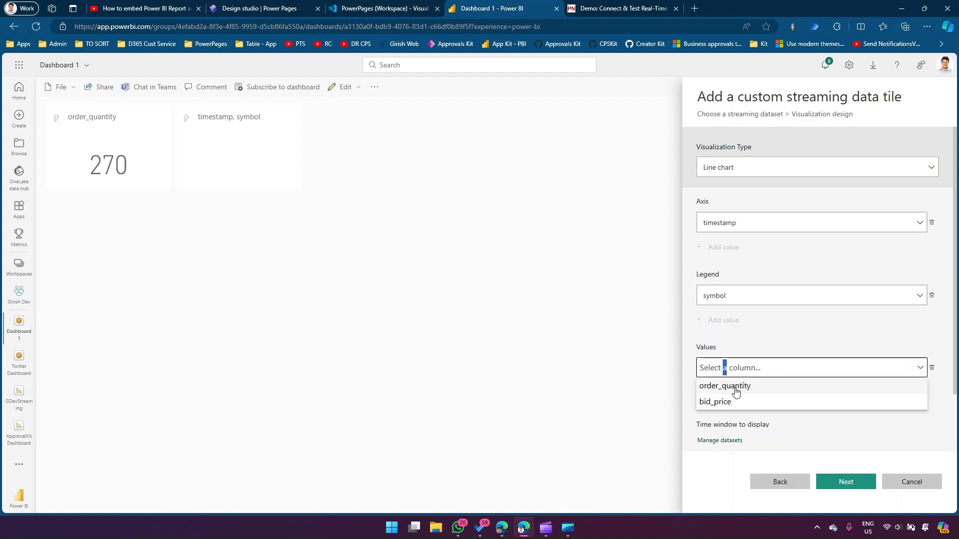
pyautogui.click(733, 386)
pyautogui.click(841, 481)
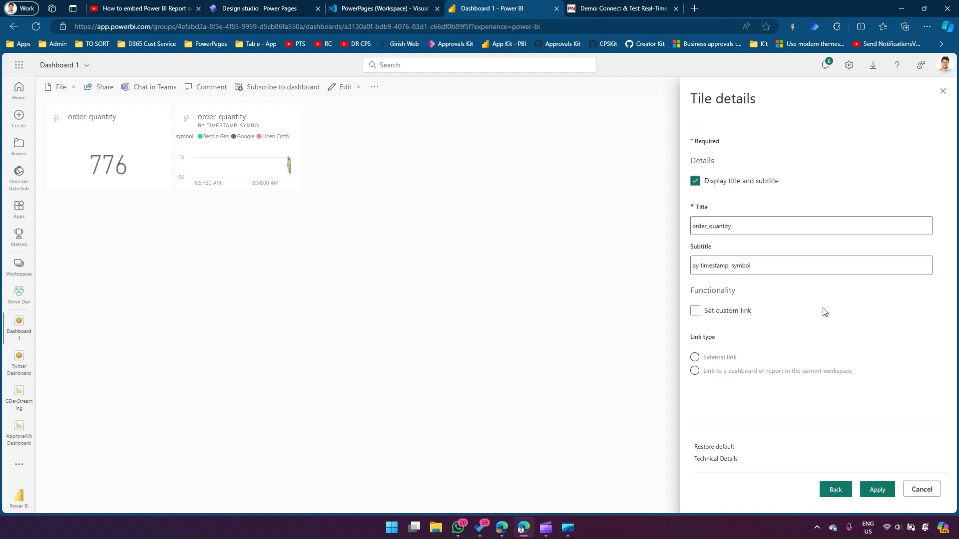
pyautogui.click(874, 488)
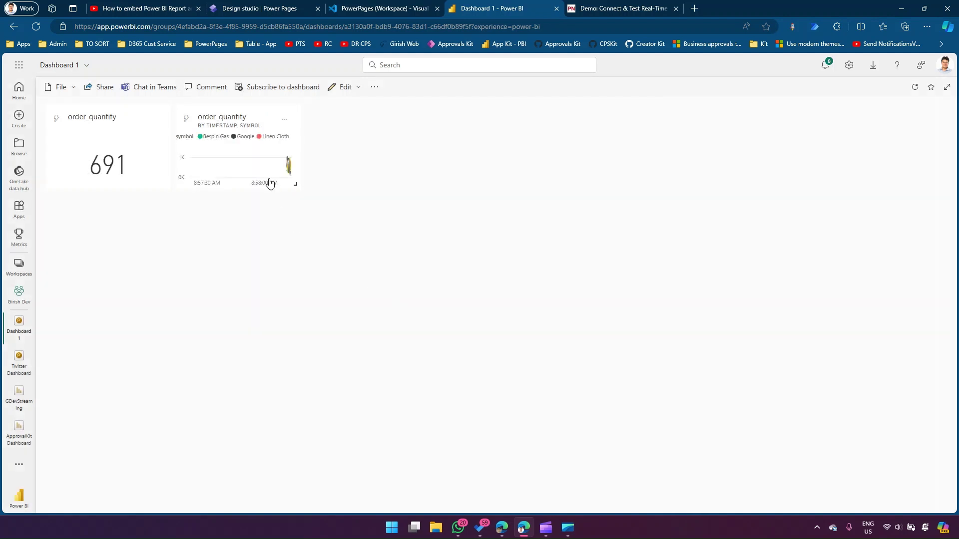
pyautogui.moveTo(302, 191); pyautogui.dragTo(527, 306)
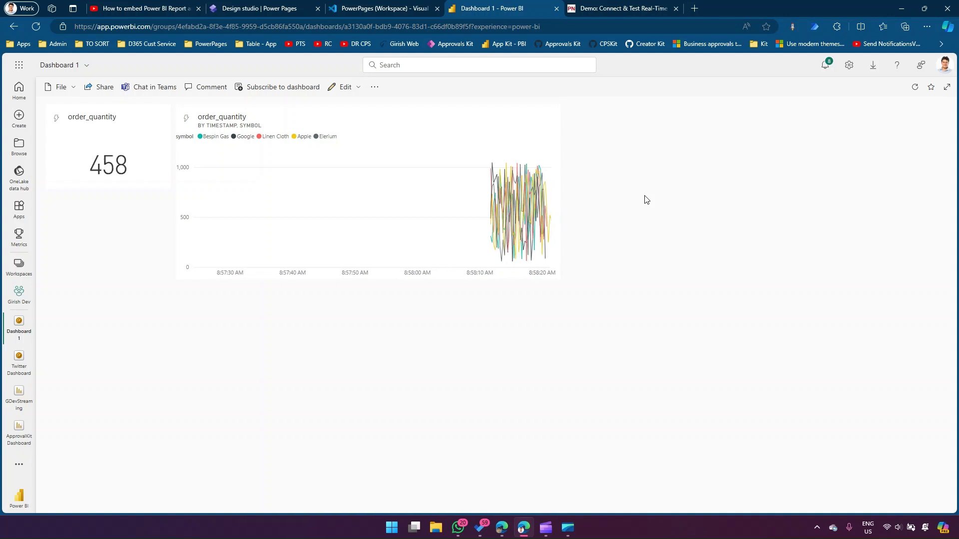
# Add a third custom streaming data tile to the dashboard, sourced from the Australia Market Live dataset.
pyautogui.click(355, 87)
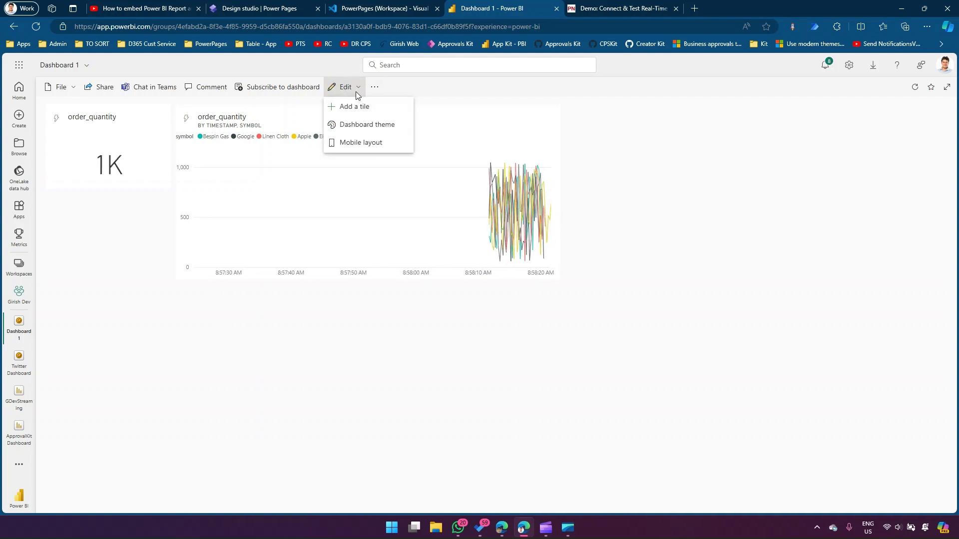
pyautogui.click(353, 107)
pyautogui.click(705, 415)
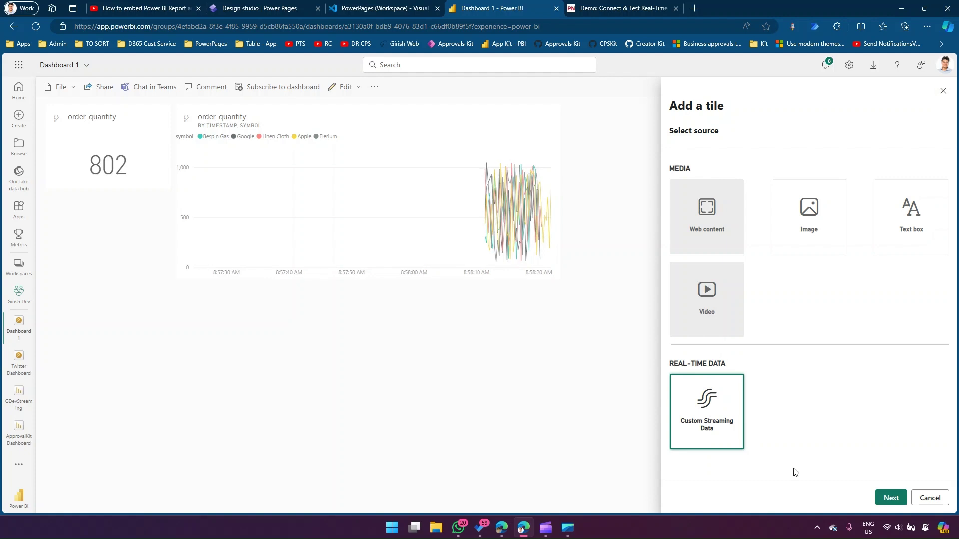
pyautogui.click(892, 497)
pyautogui.click(804, 260)
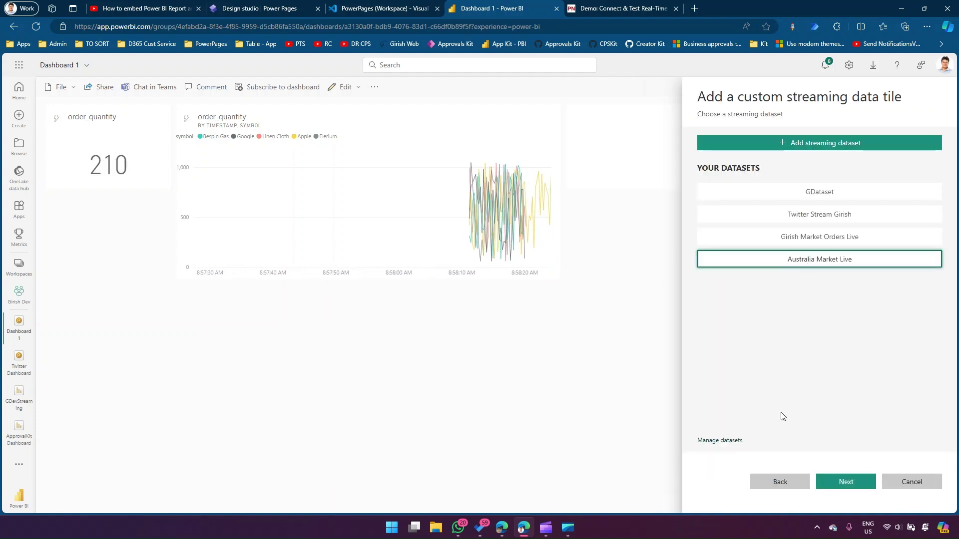
pyautogui.click(845, 482)
# Make the third tile a gauge with order_quantity as its value.
pyautogui.click(758, 169)
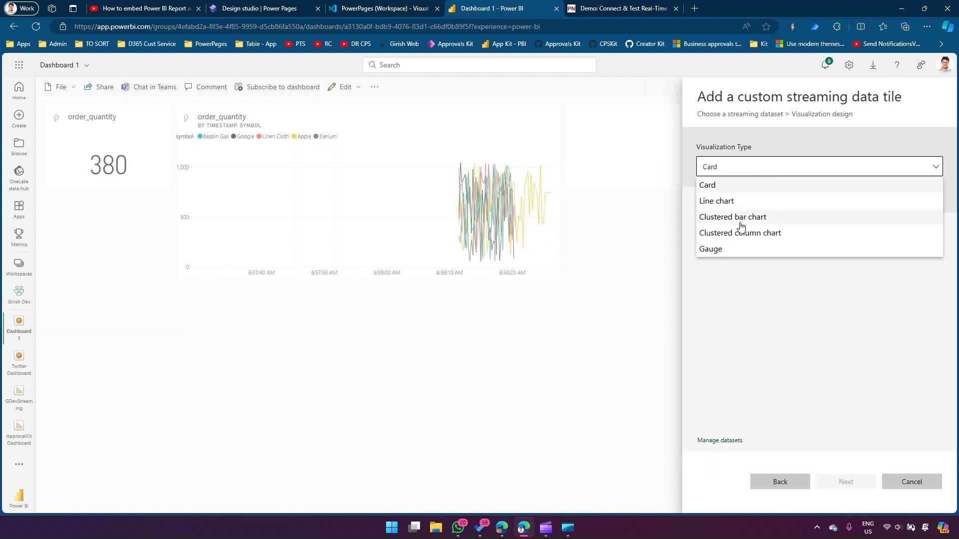
pyautogui.click(713, 249)
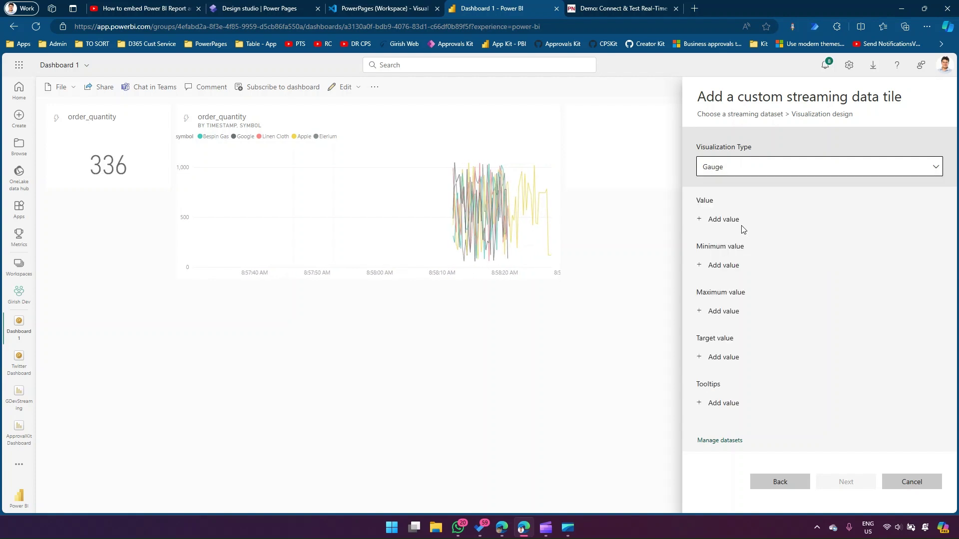
pyautogui.click(726, 224)
pyautogui.click(726, 227)
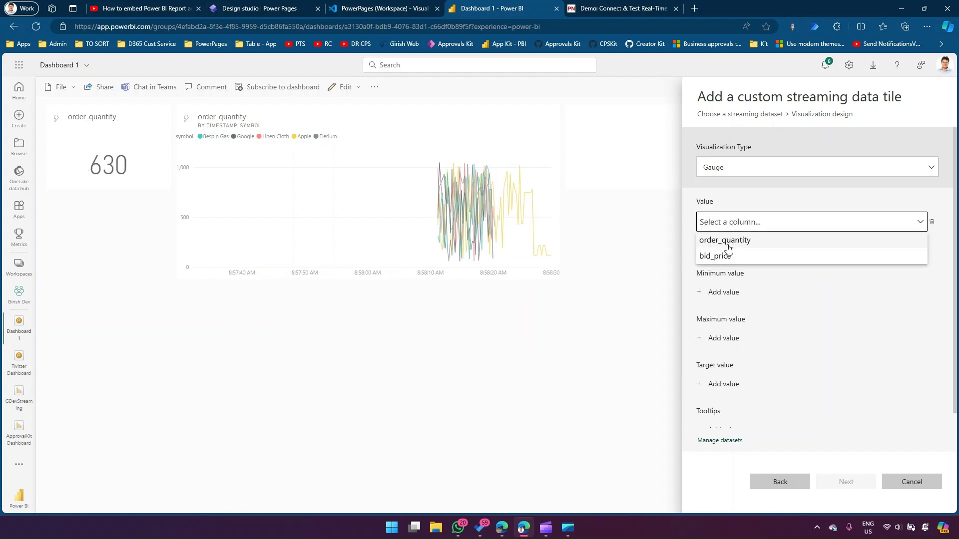
pyautogui.click(728, 242)
# Set the gauge's minimum value to bid_price and its maximum value to order_quantity.
pyautogui.click(724, 292)
pyautogui.click(732, 296)
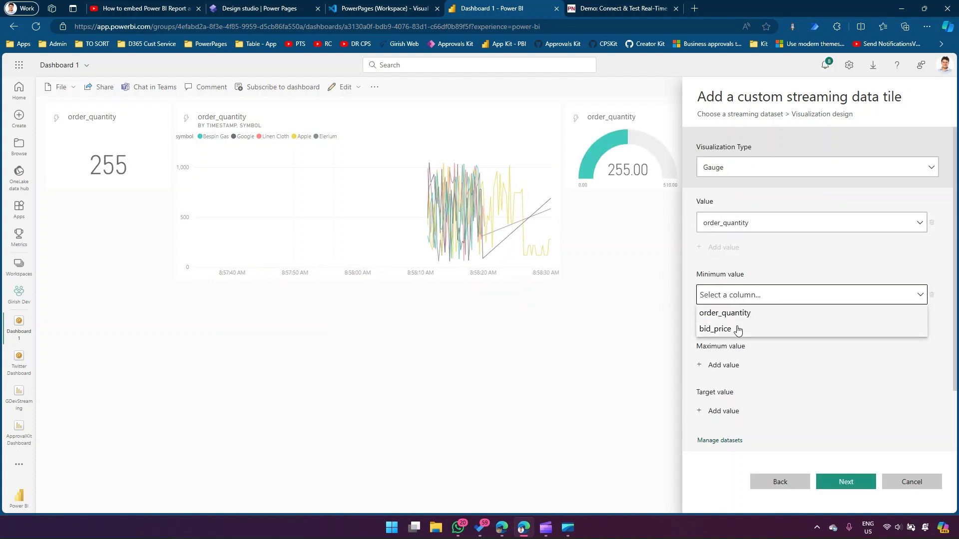
pyautogui.click(737, 330)
pyautogui.click(724, 365)
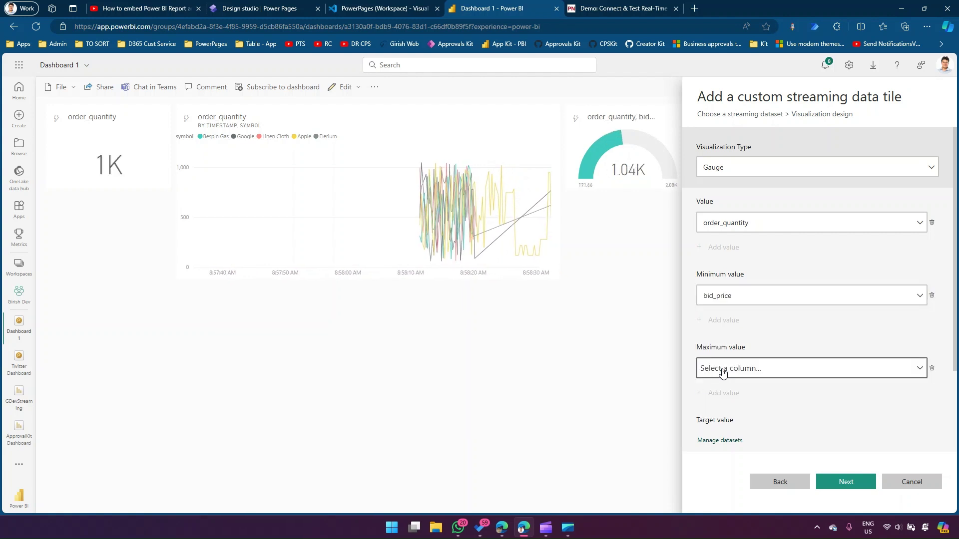
pyautogui.click(754, 373)
pyautogui.click(729, 385)
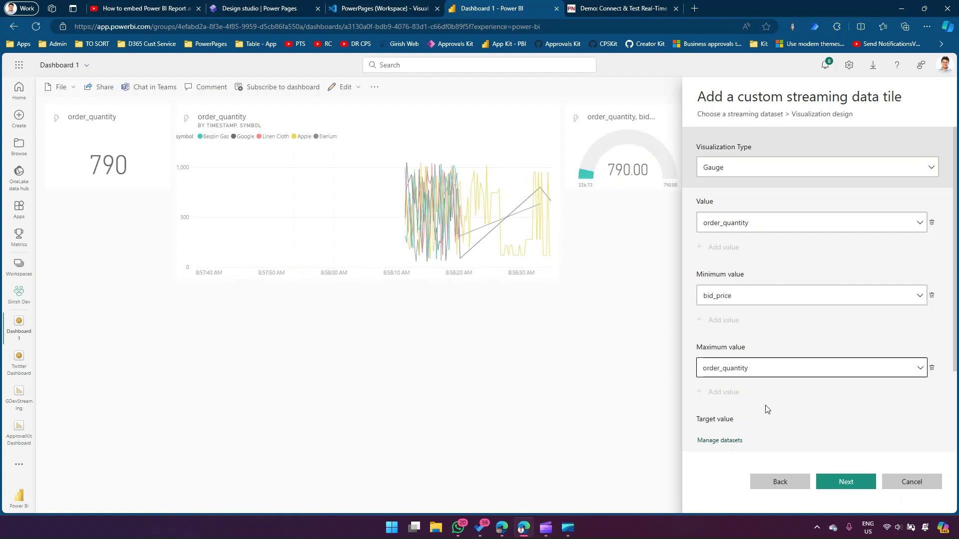
# Finish the gauge tile with order_quantity as its target value and default details, and place it beneath the order_quantity card.
pyautogui.scroll(-2, 767, 409)
pyautogui.click(727, 376)
pyautogui.click(729, 372)
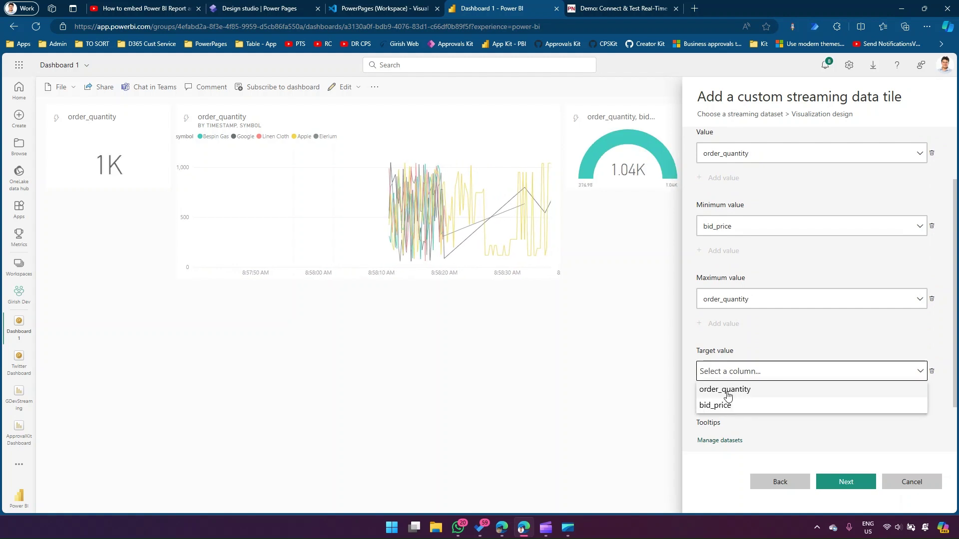
pyautogui.click(727, 396)
pyautogui.scroll(-1, 758, 430)
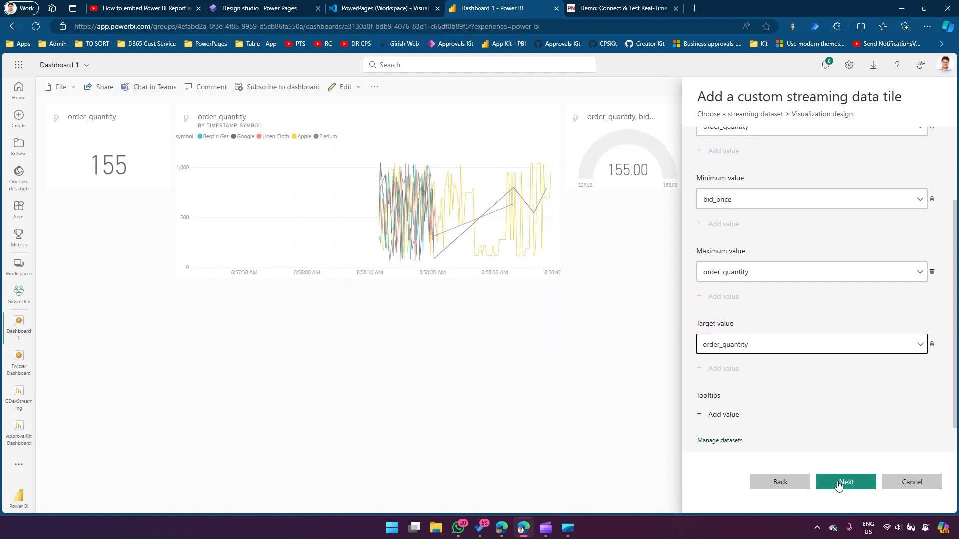
pyautogui.click(839, 483)
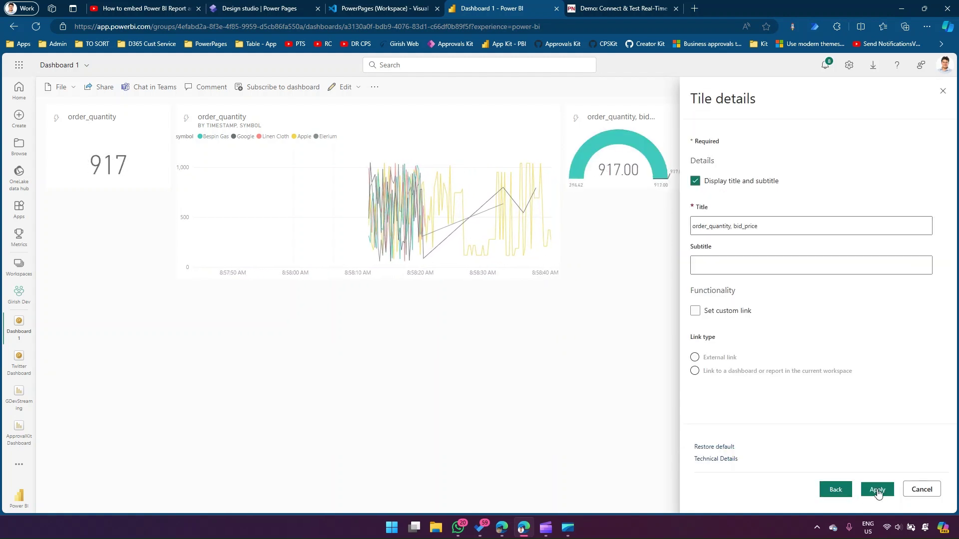
pyautogui.click(878, 490)
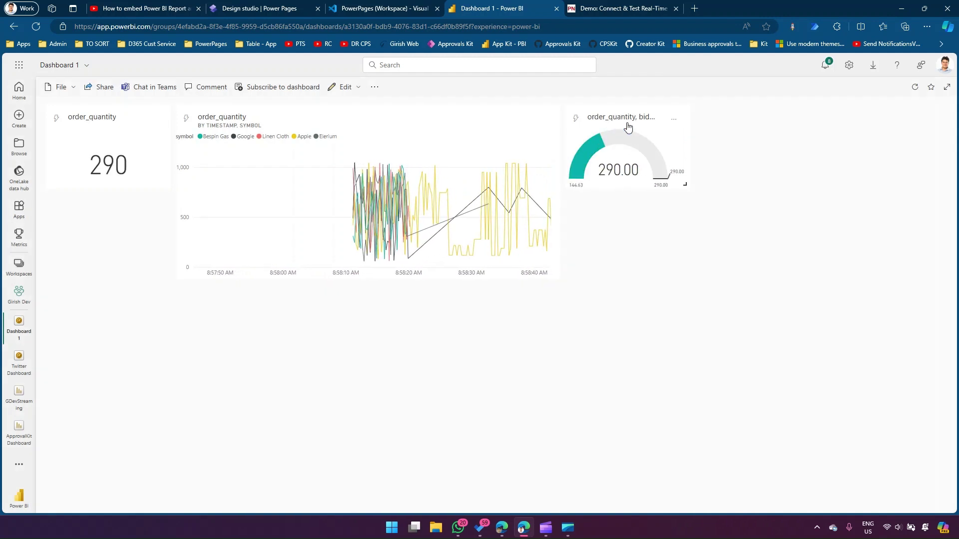
pyautogui.moveTo(629, 128); pyautogui.dragTo(100, 210)
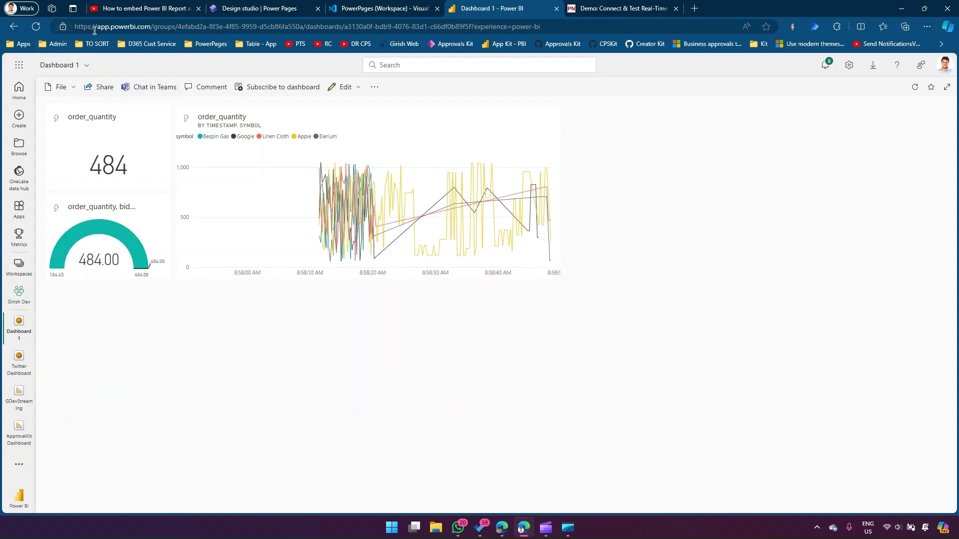
# Switch to the Power Pages design studio and add a Power BI component to the Home page's empty section.
pyautogui.click(262, 7)
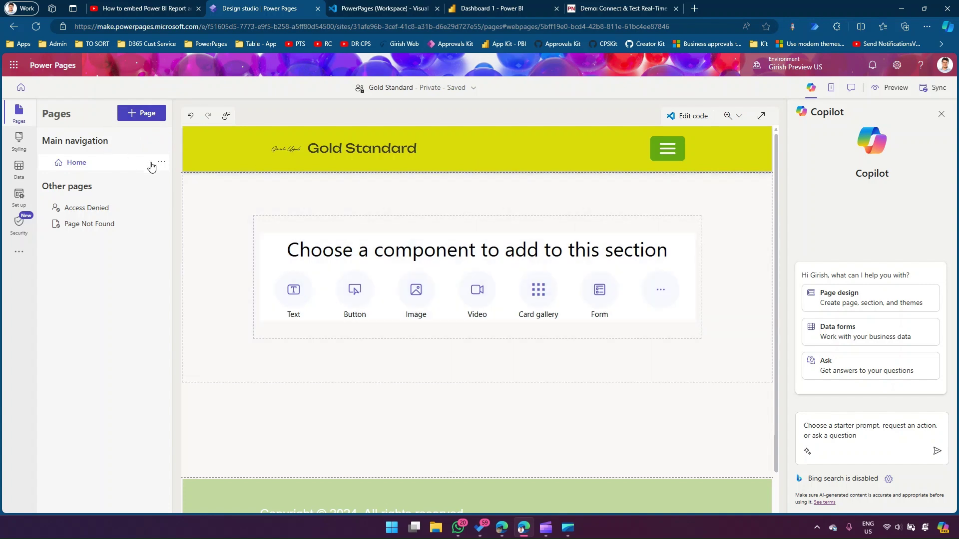
pyautogui.click(668, 297)
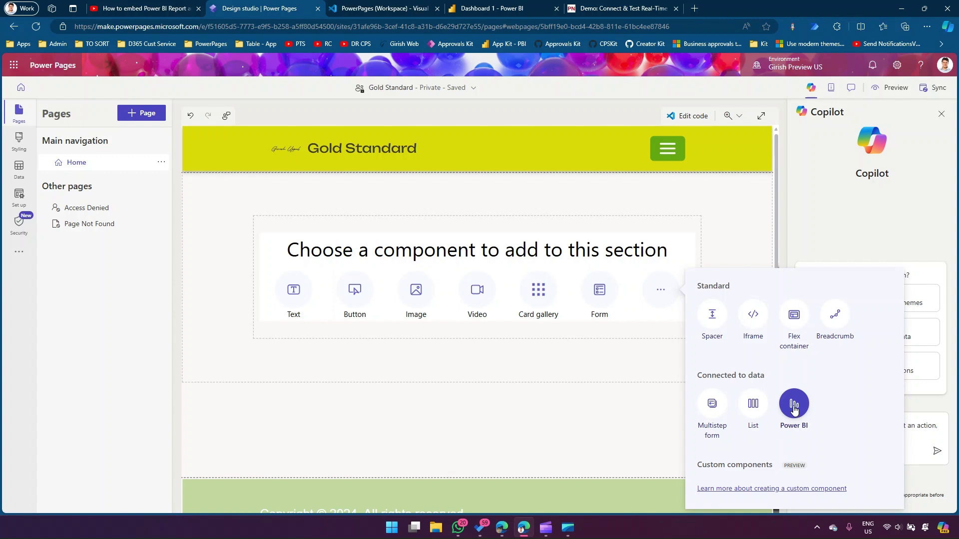
pyautogui.click(794, 406)
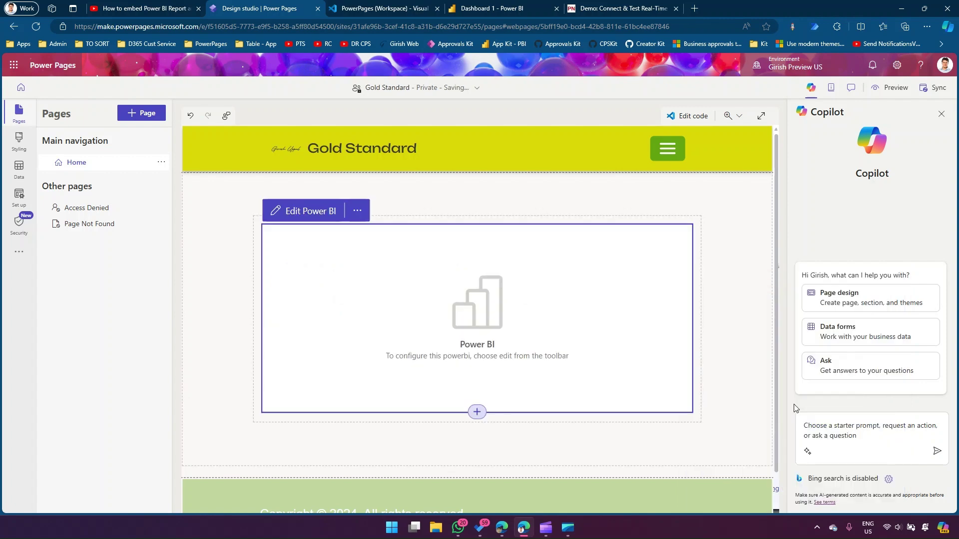
# Try configuring the Power BI component with access type Embed for your organization and the workspace that holds Dashboard 1.
pyautogui.click(313, 212)
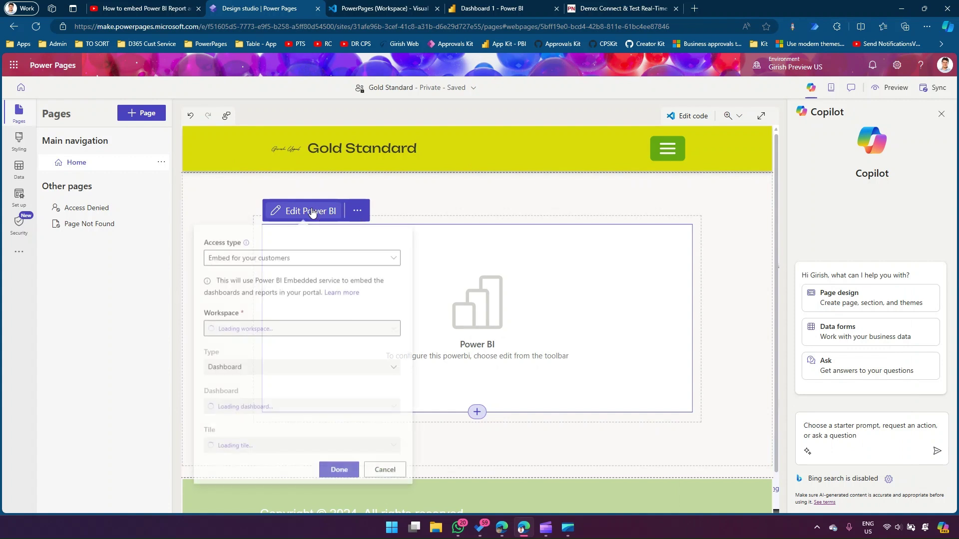
pyautogui.click(312, 260)
pyautogui.click(313, 260)
pyautogui.click(312, 260)
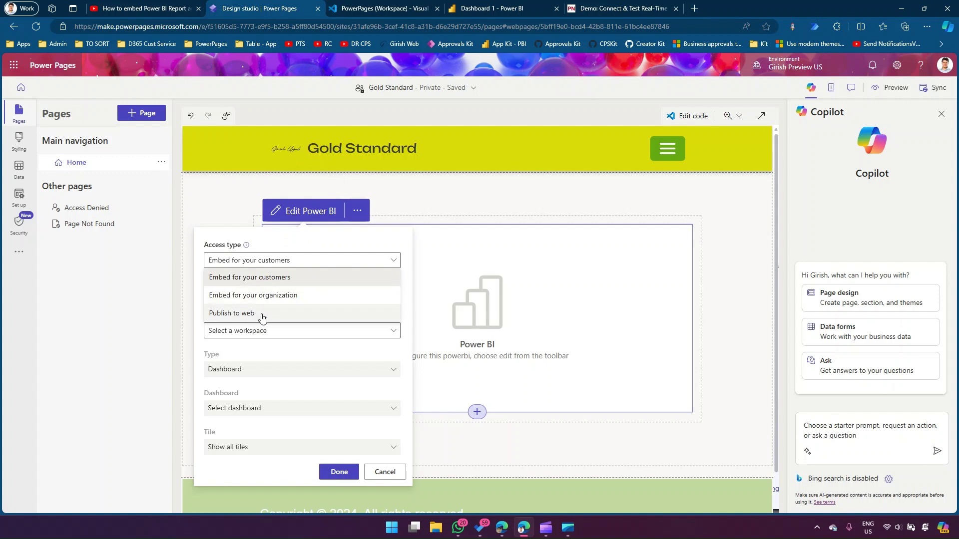
pyautogui.click(274, 296)
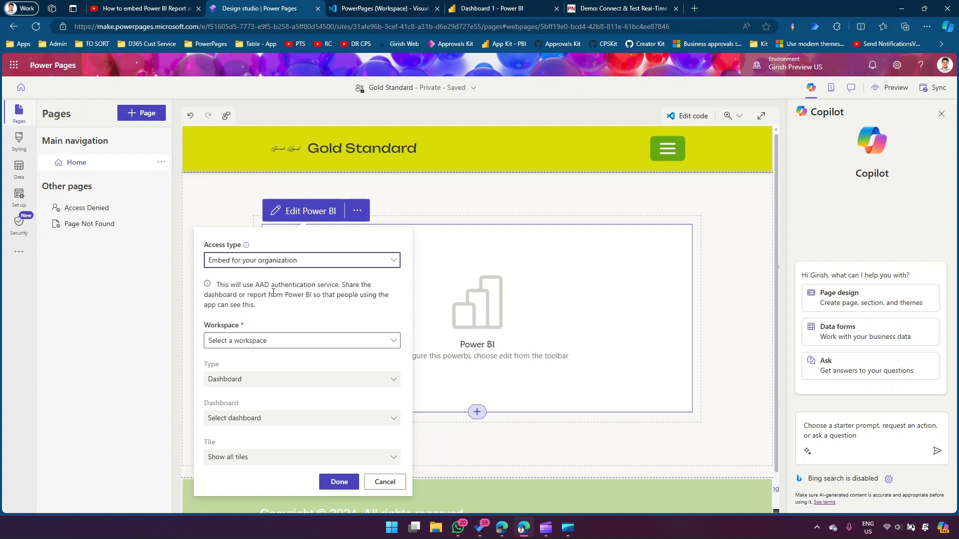
pyautogui.moveTo(220, 285); pyautogui.dragTo(334, 286)
pyautogui.click(393, 340)
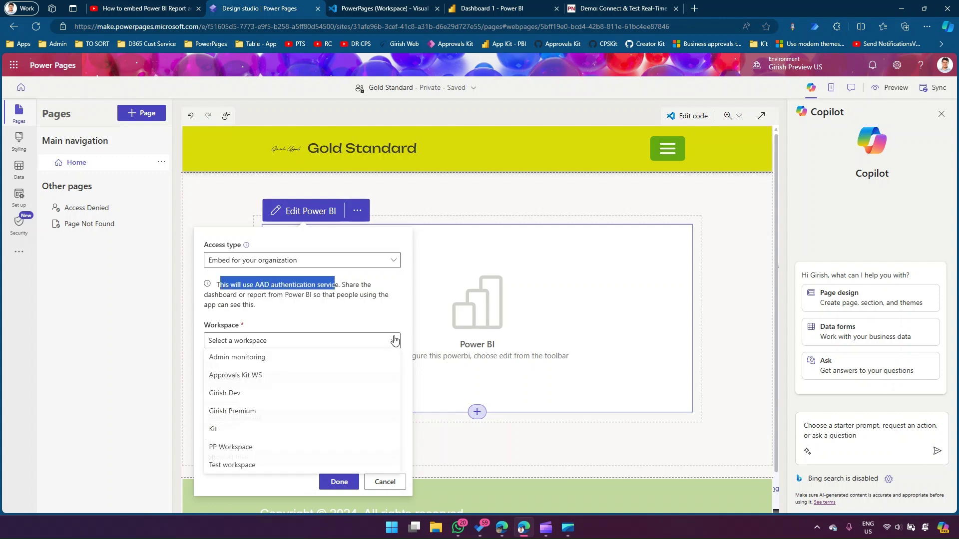
pyautogui.click(236, 394)
# Compare the Dashboard and Report types and the dashboards on offer for embedding, and leave the component's settings without saving.
pyautogui.click(342, 384)
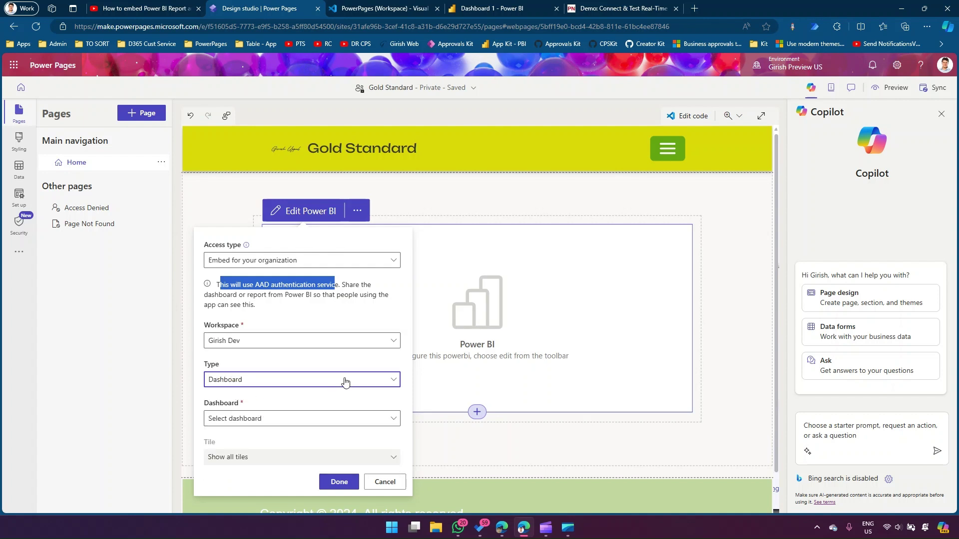
pyautogui.click(339, 396)
pyautogui.click(334, 420)
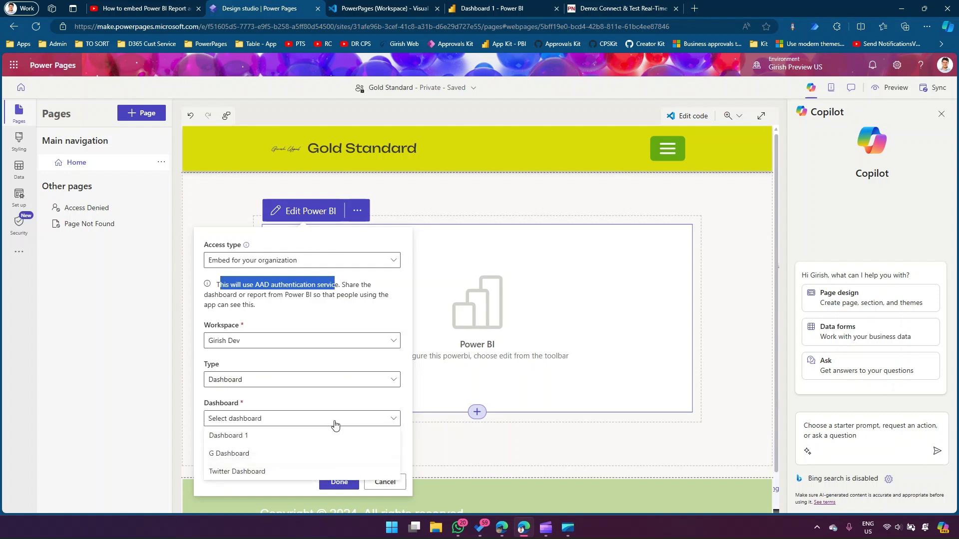
pyautogui.click(321, 384)
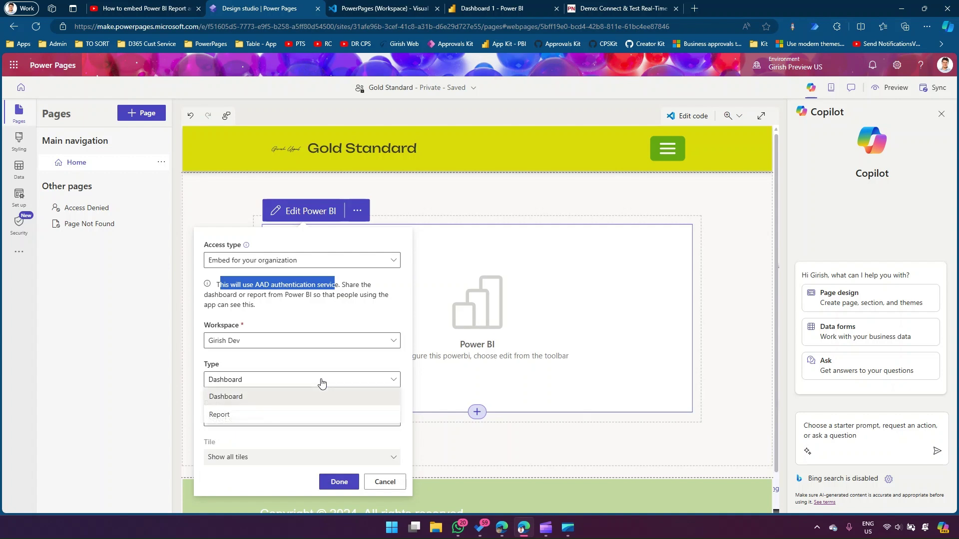
pyautogui.click(268, 416)
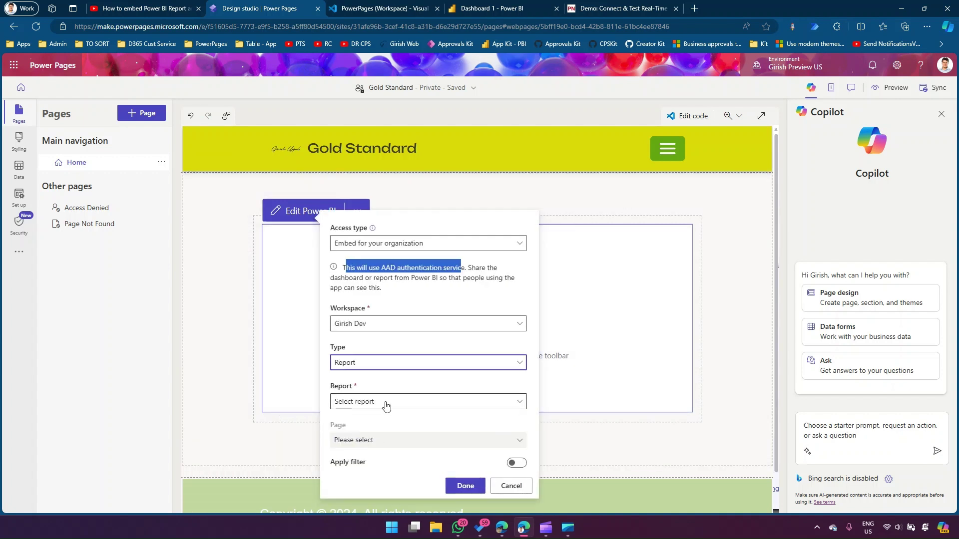
pyautogui.click(386, 402)
pyautogui.click(381, 361)
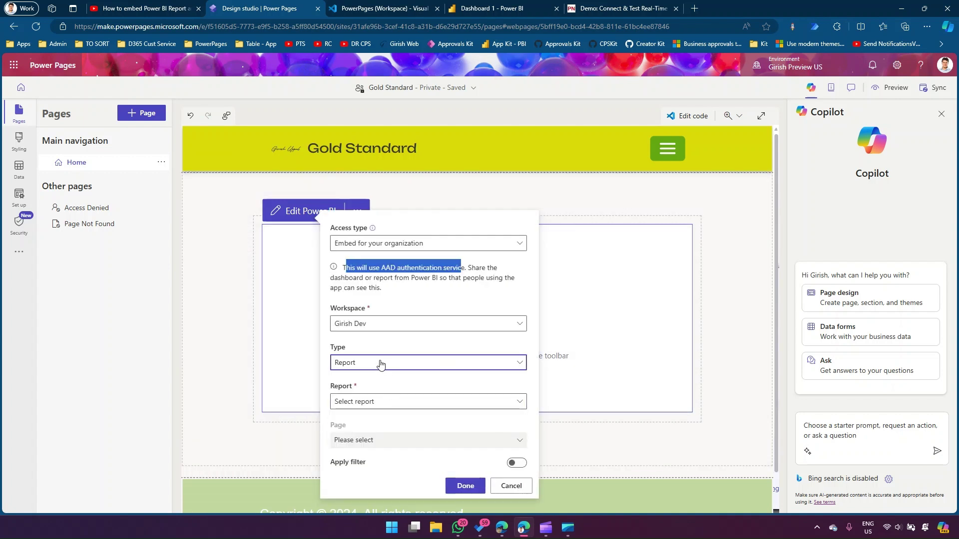
pyautogui.click(379, 362)
pyautogui.click(375, 380)
pyautogui.click(392, 401)
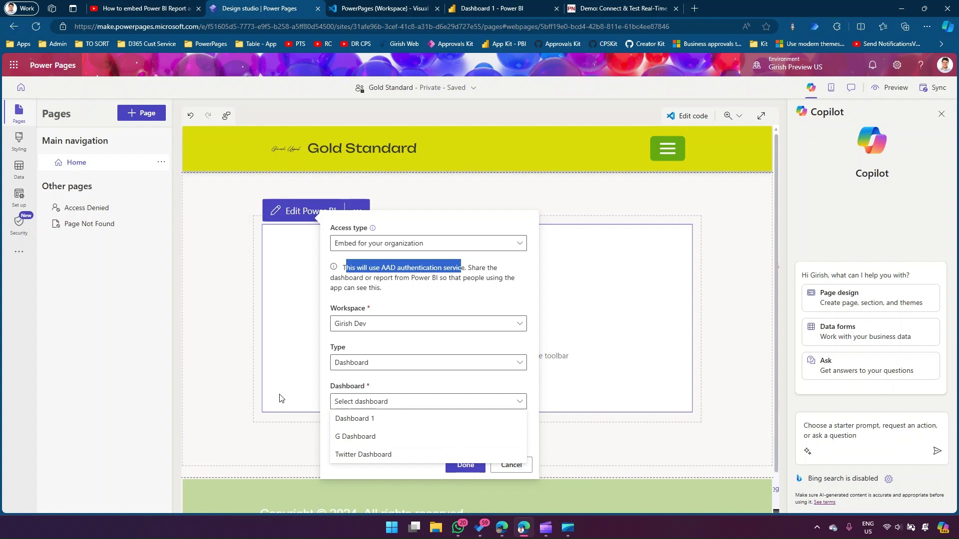
pyautogui.click(524, 467)
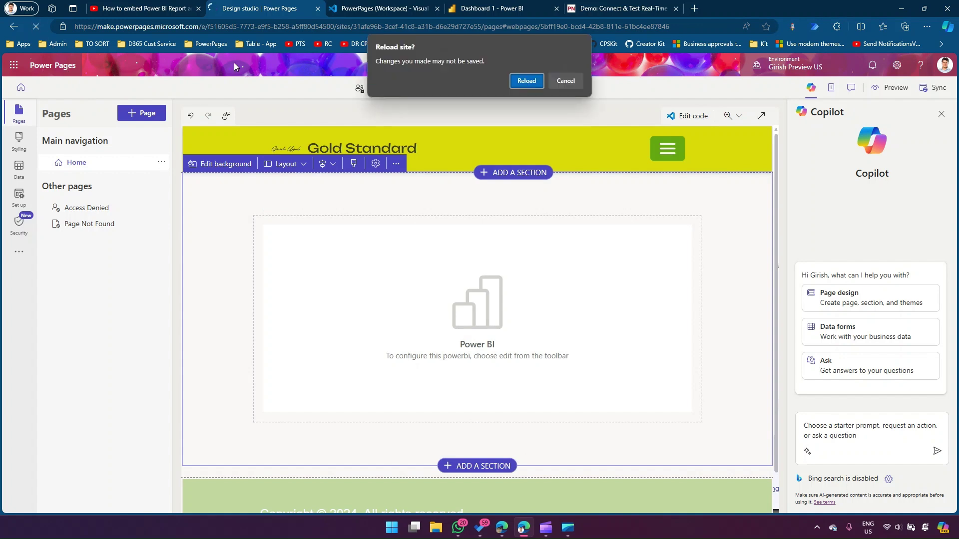
# Reload the Power Pages design studio, checking the live dashboard in Power BI before returning to the Home page.
pyautogui.click(530, 86)
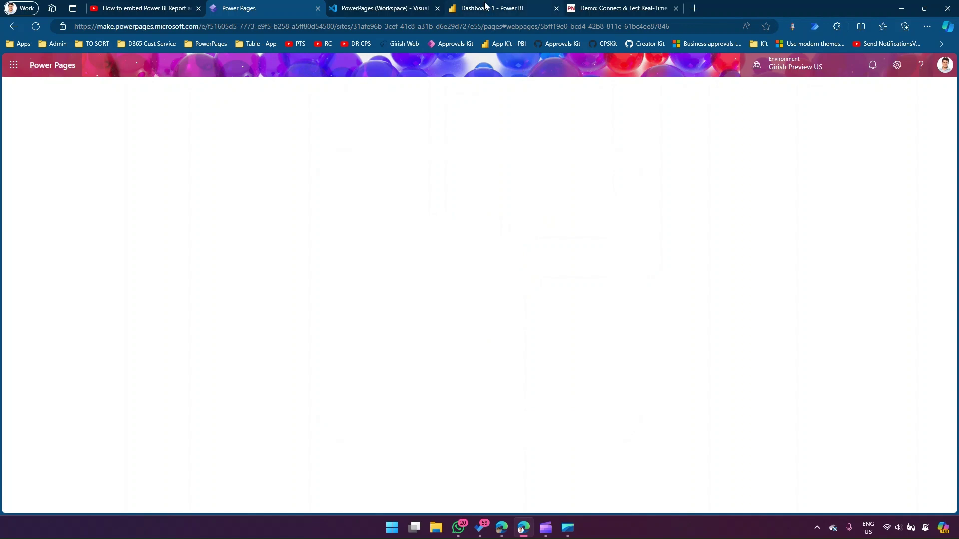
pyautogui.click(486, 9)
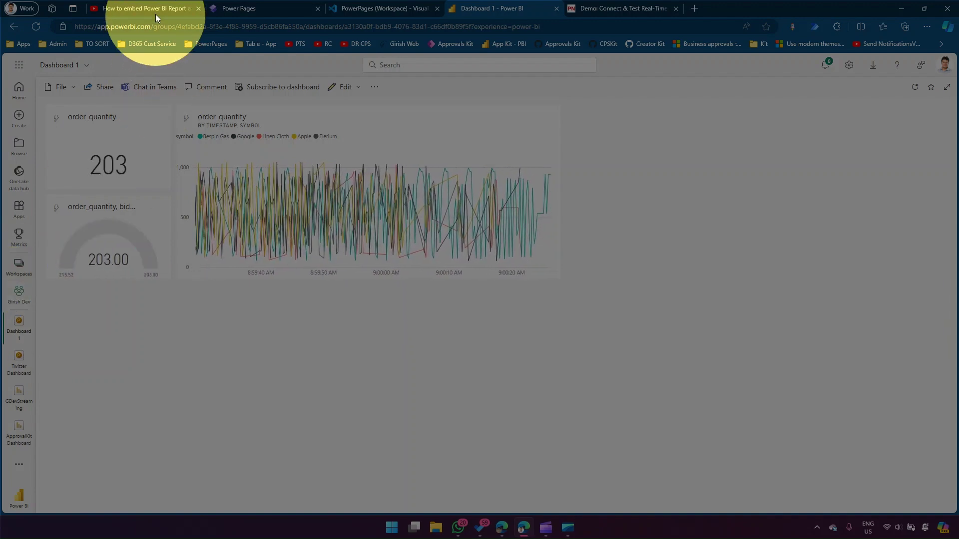
pyautogui.click(253, 11)
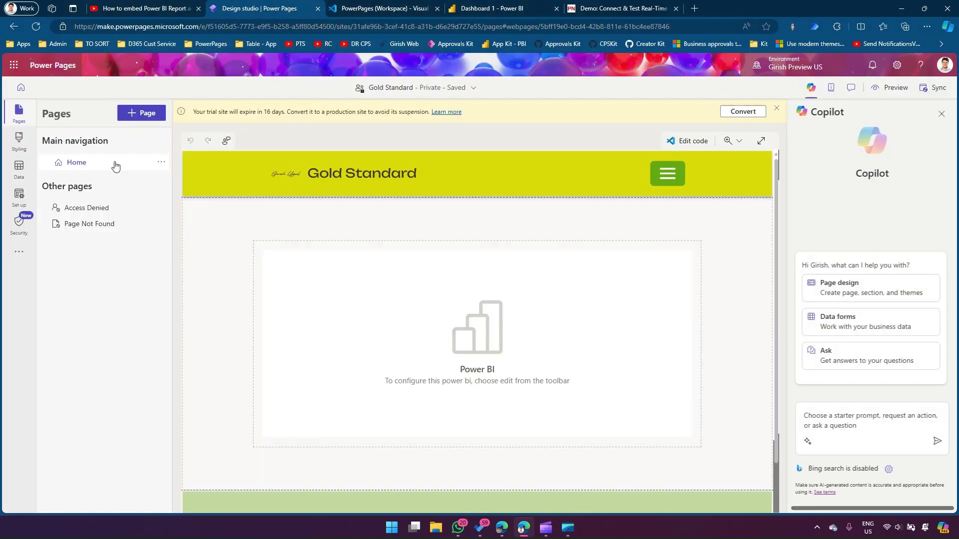
# Edit the Home page's Power BI component, setting access type Embed for your organization and the workspace that holds Dashboard 1.
pyautogui.click(521, 317)
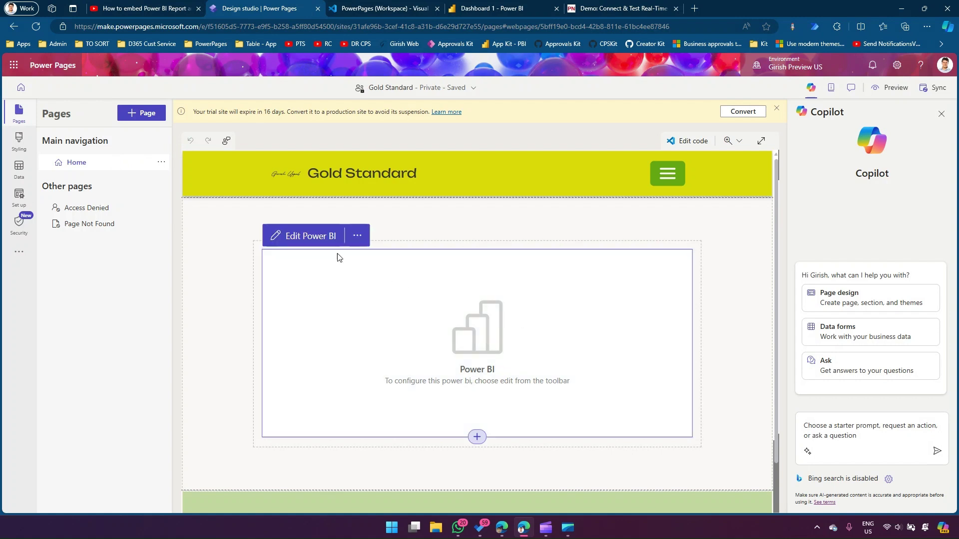
pyautogui.click(301, 239)
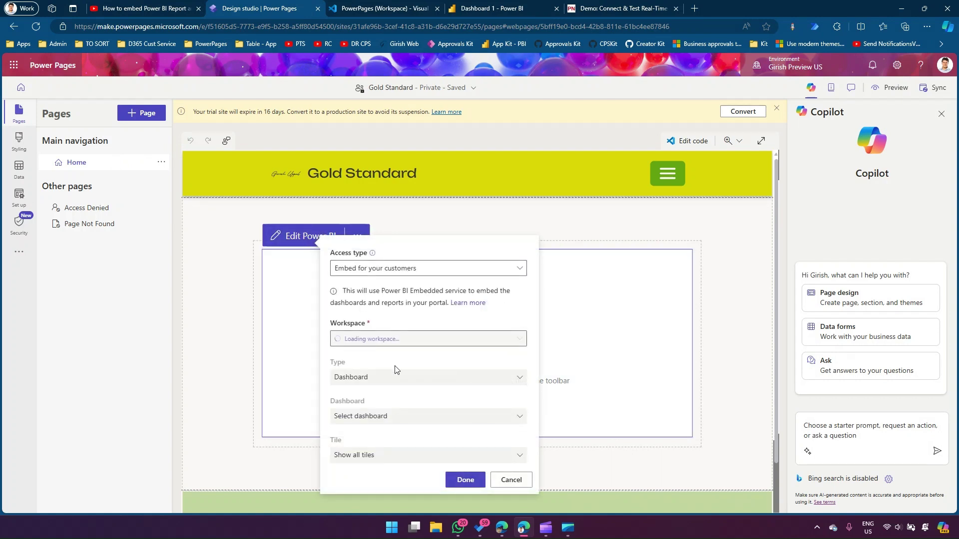
pyautogui.click(419, 273)
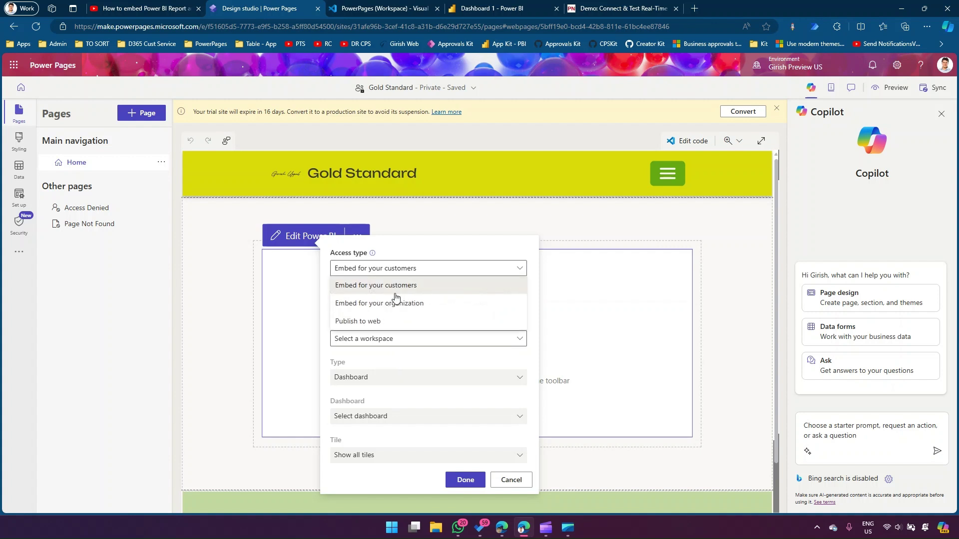
pyautogui.click(394, 301)
pyautogui.click(394, 348)
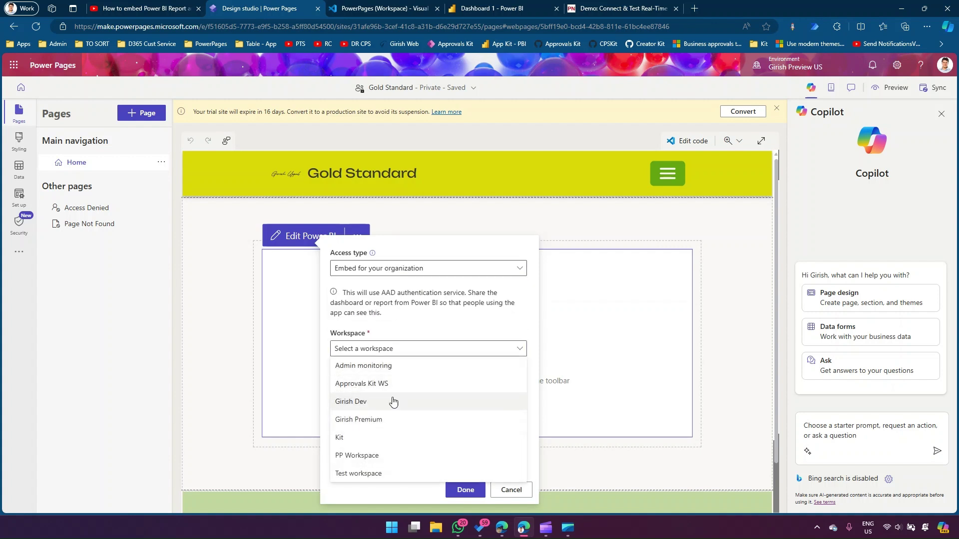
pyautogui.click(370, 402)
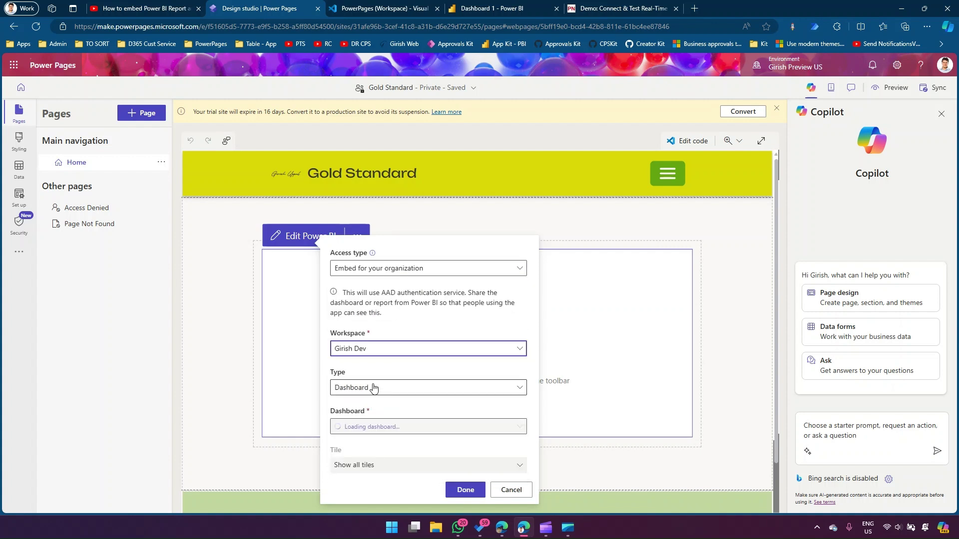
# Compare the dashboards and reports on offer for embedding, ending with the type set to Dashboard.
pyautogui.click(388, 427)
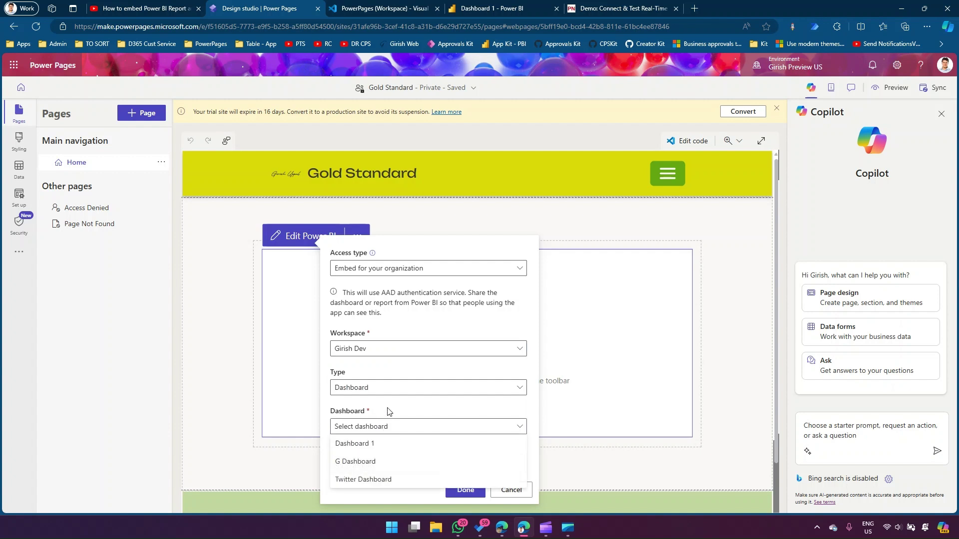
pyautogui.click(384, 390)
pyautogui.click(383, 390)
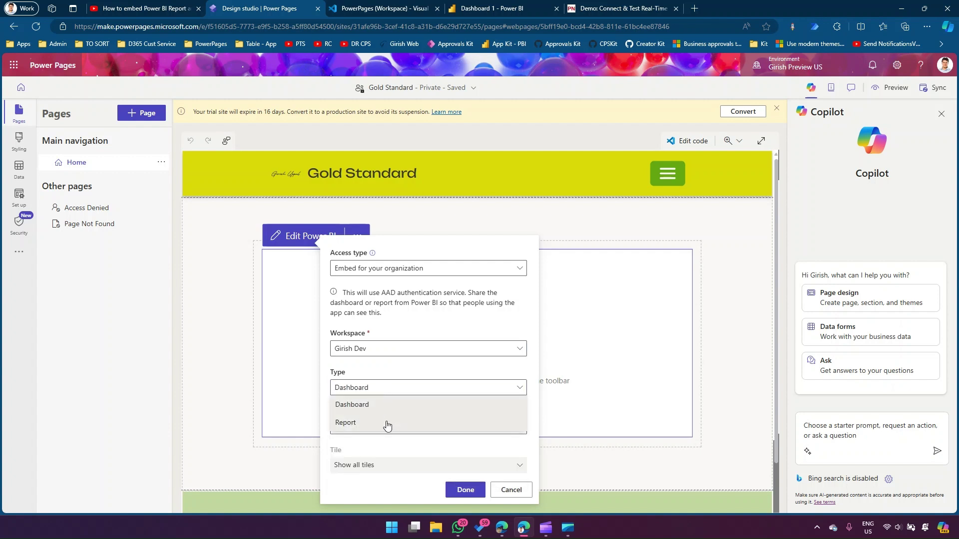
pyautogui.click(387, 424)
pyautogui.click(384, 414)
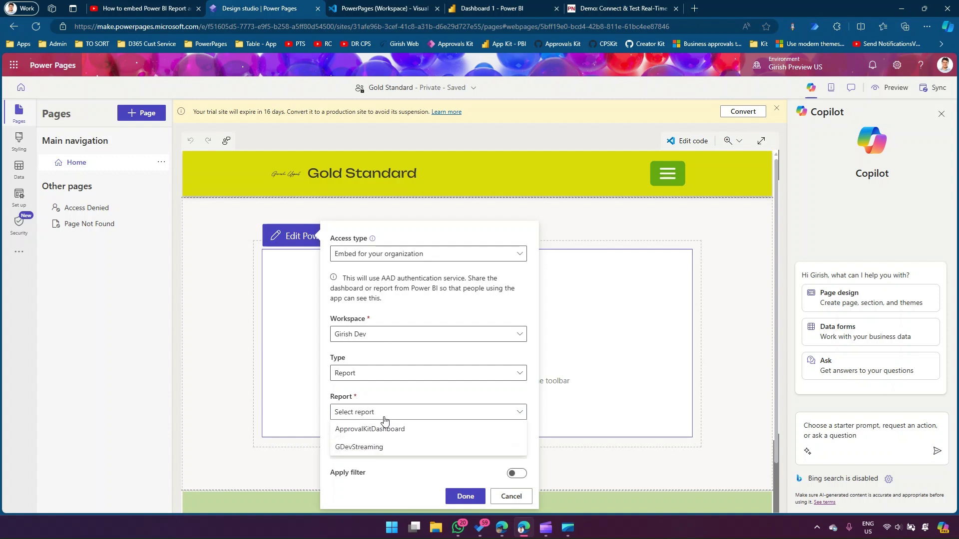
pyautogui.click(382, 373)
pyautogui.click(385, 390)
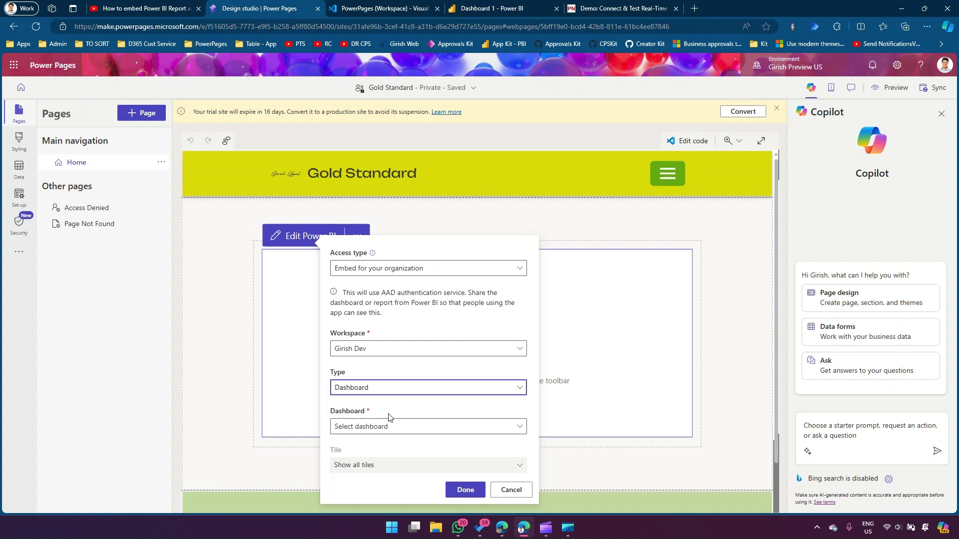
# Choose Dashboard 1 with Show all tiles for the Power BI component and save its settings.
pyautogui.click(388, 428)
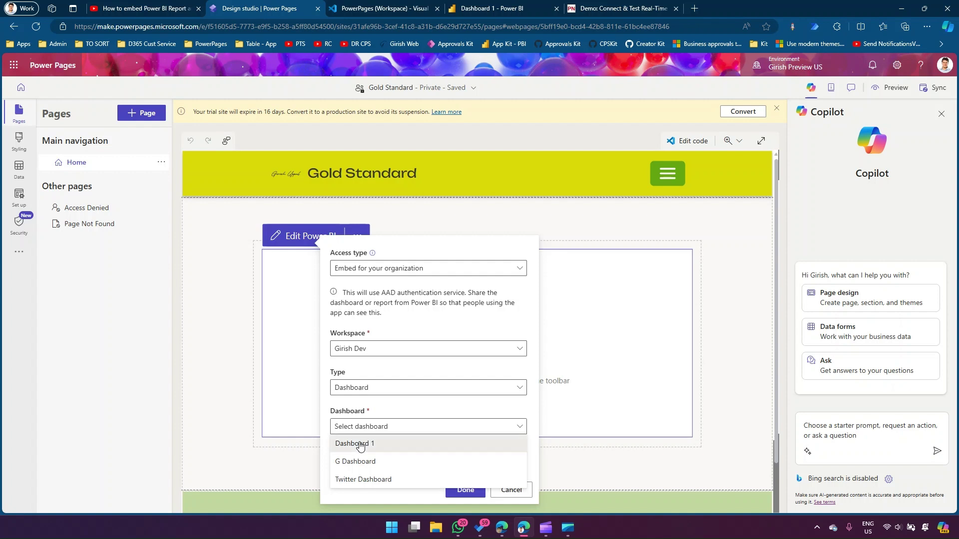
pyautogui.click(361, 446)
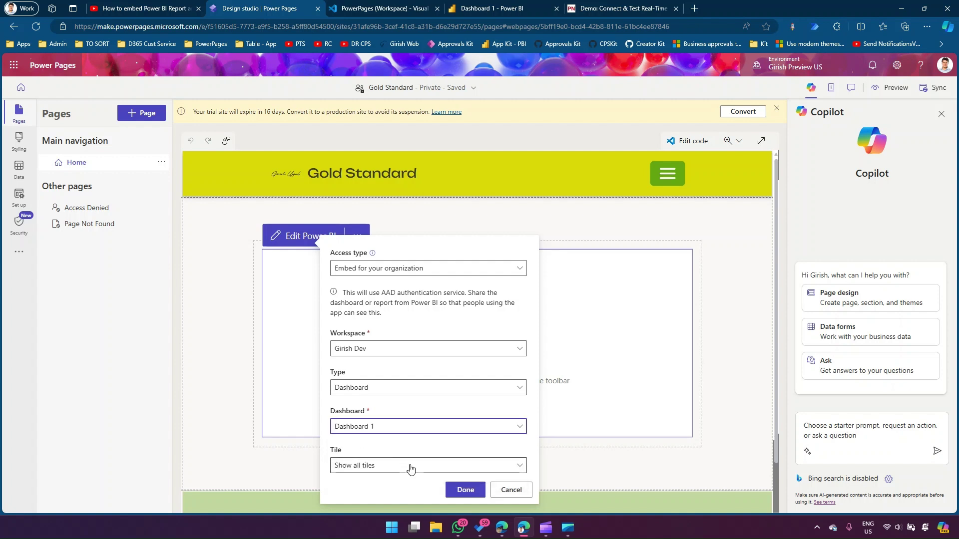
pyautogui.click(410, 468)
pyautogui.click(418, 469)
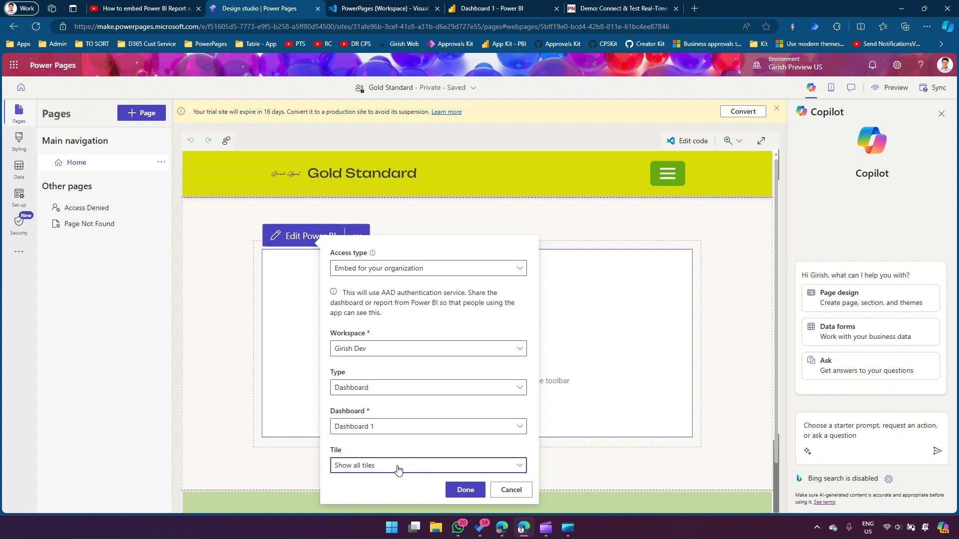
pyautogui.click(398, 469)
pyautogui.click(390, 489)
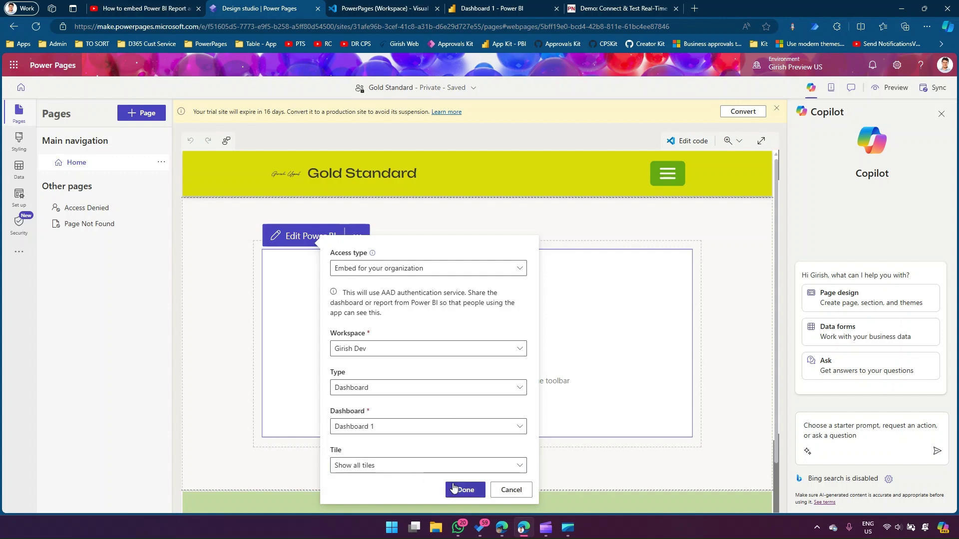
pyautogui.click(453, 488)
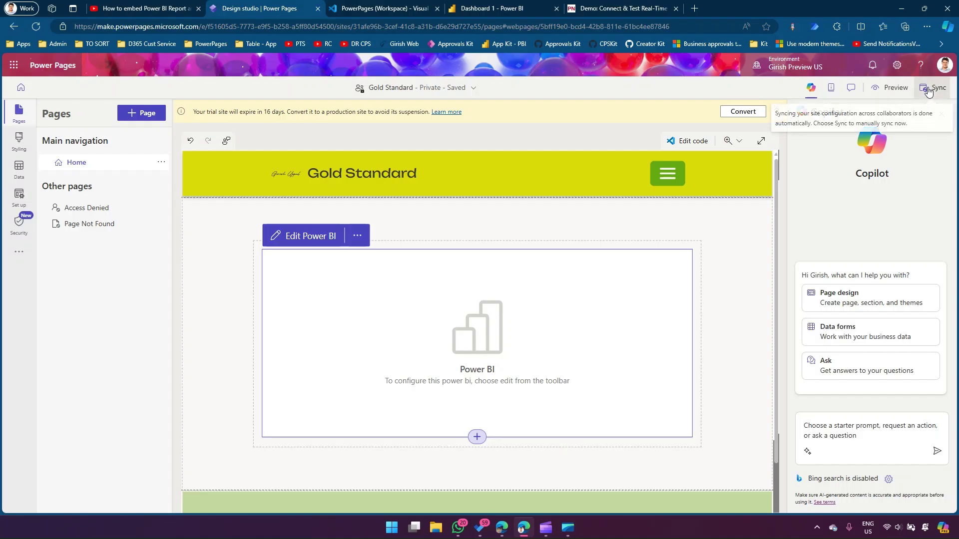
# Sync the site configuration, close the old Visual Studio Code tab, and preview the site at desktop size.
pyautogui.click(927, 92)
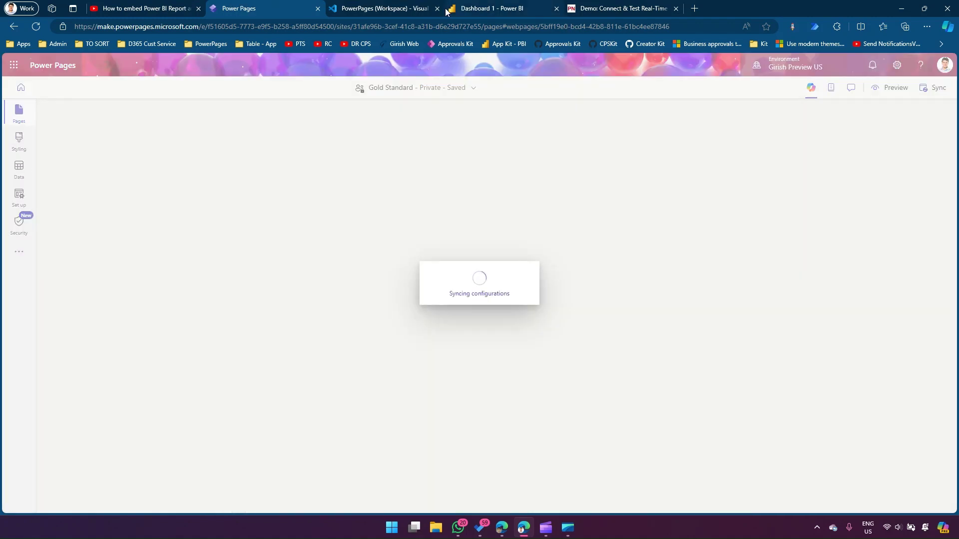
pyautogui.click(437, 9)
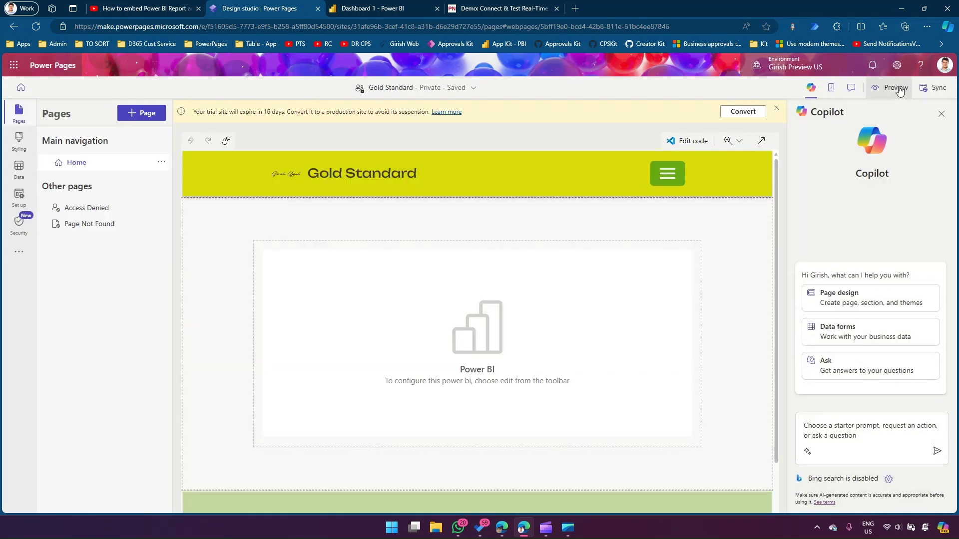
pyautogui.click(899, 90)
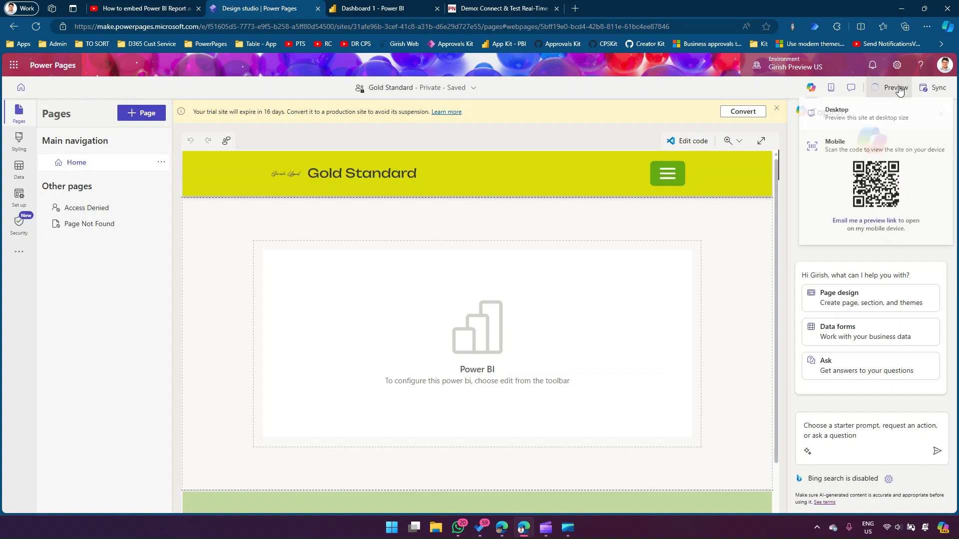
pyautogui.click(866, 116)
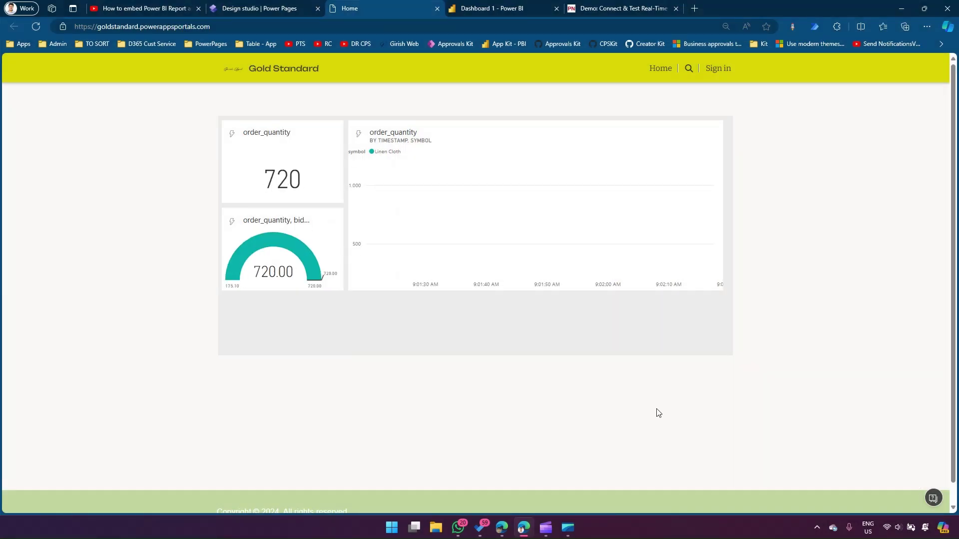
# Compare the dashboard embedded in the site's Home page with the live Dashboard 1 in Power BI.
pyautogui.hotkey('ctrl', '+')
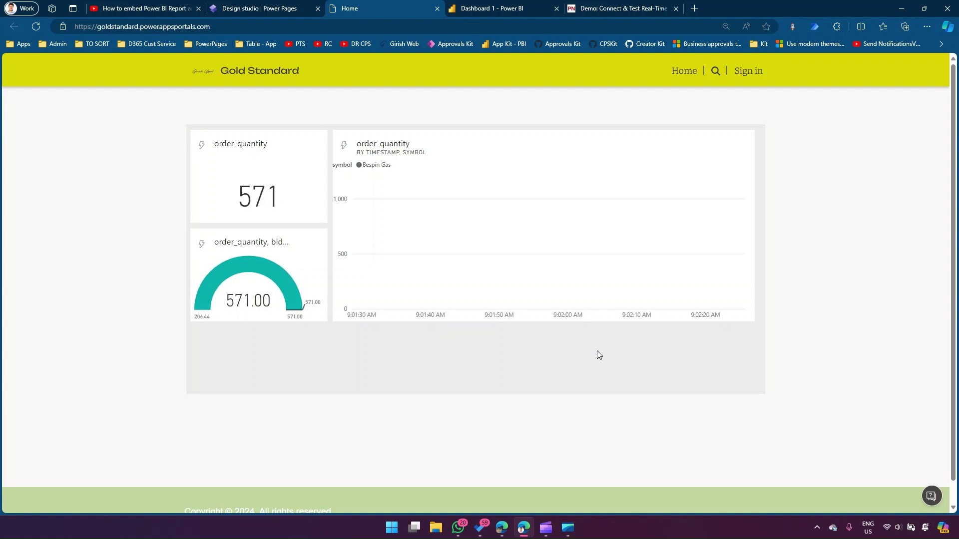
pyautogui.click(493, 10)
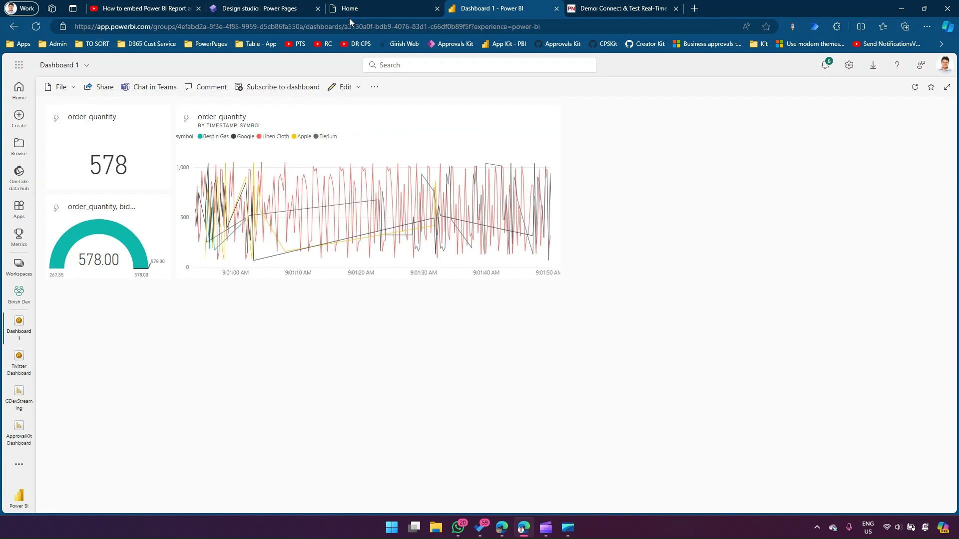
pyautogui.click(385, 12)
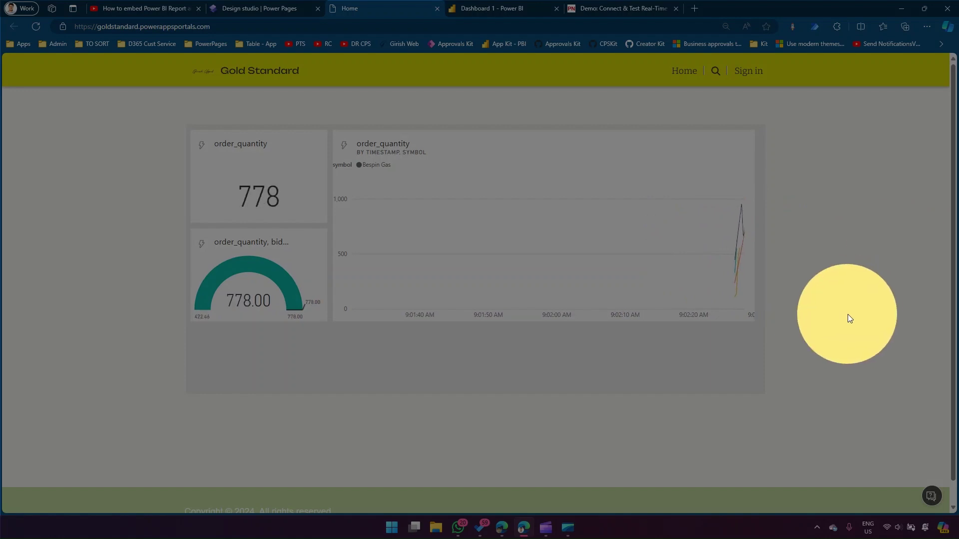
pyautogui.click(508, 11)
pyautogui.click(508, 11)
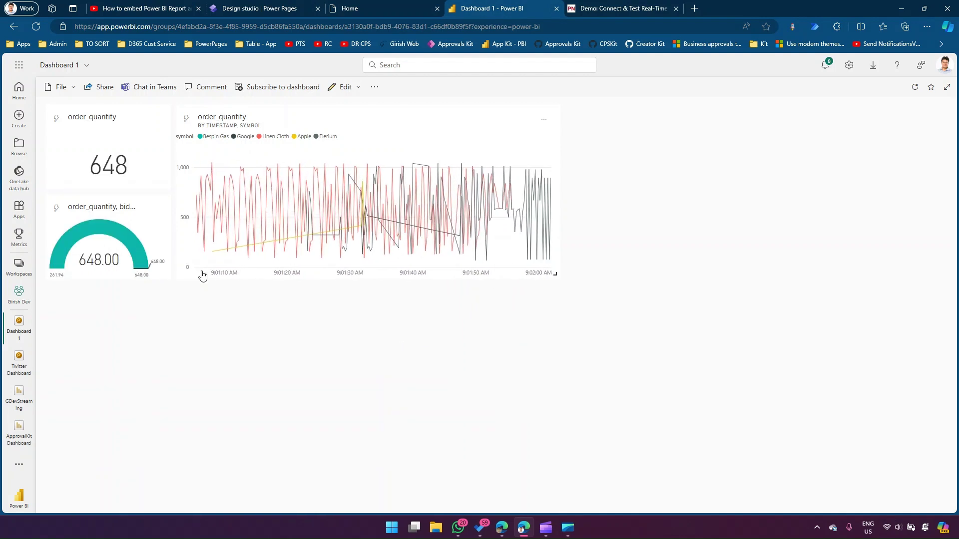
pyautogui.click(344, 9)
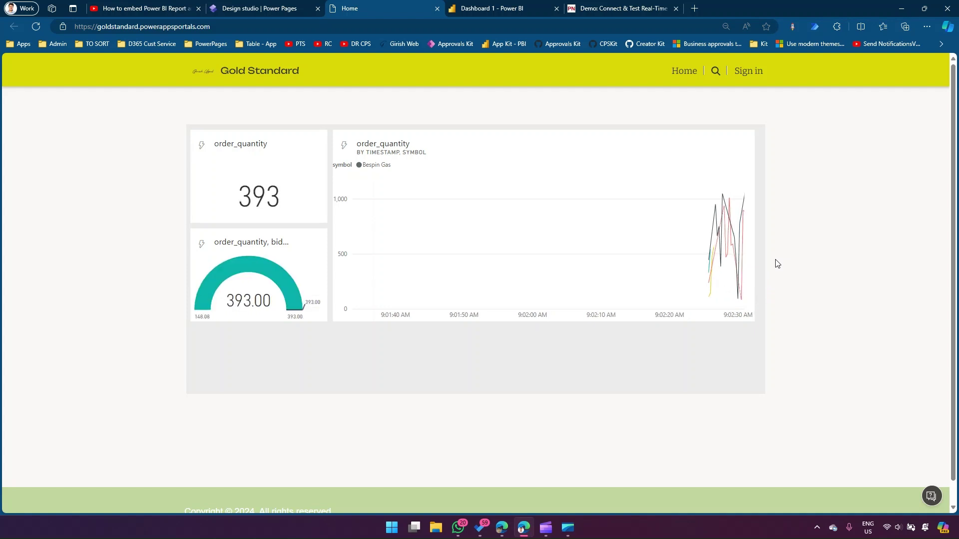
# Review the YouTube comment about embedding a streaming data dashboard and return to the Power Pages design studio.
pyautogui.click(253, 7)
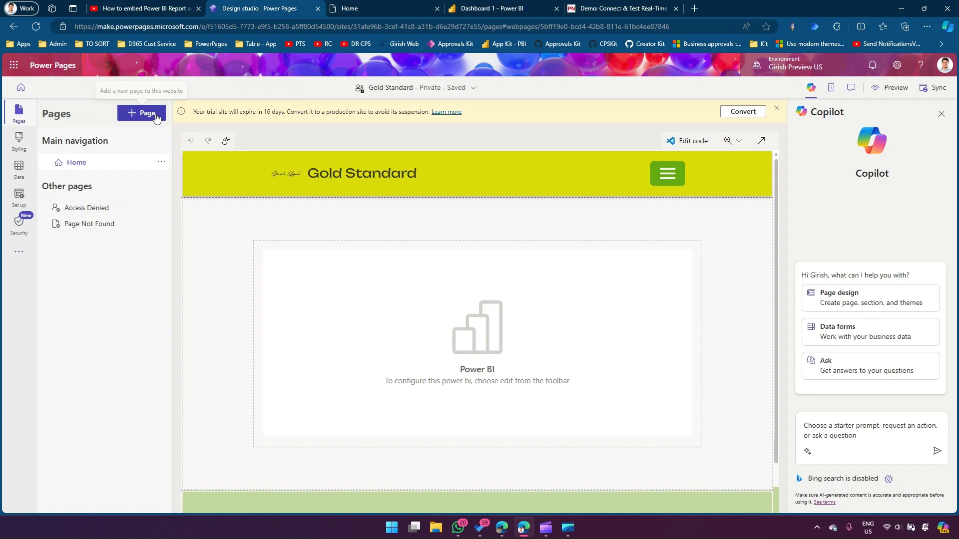
pyautogui.click(140, 5)
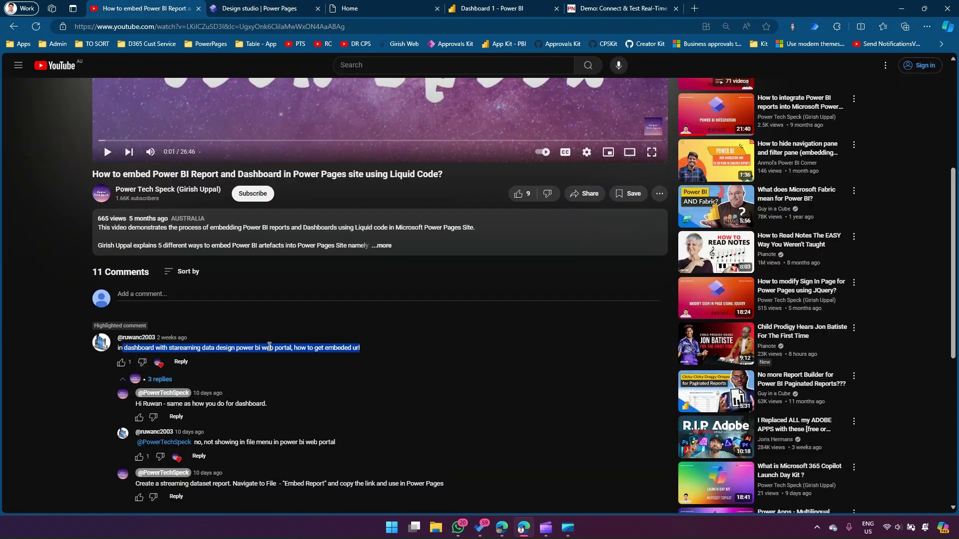
pyautogui.click(279, 9)
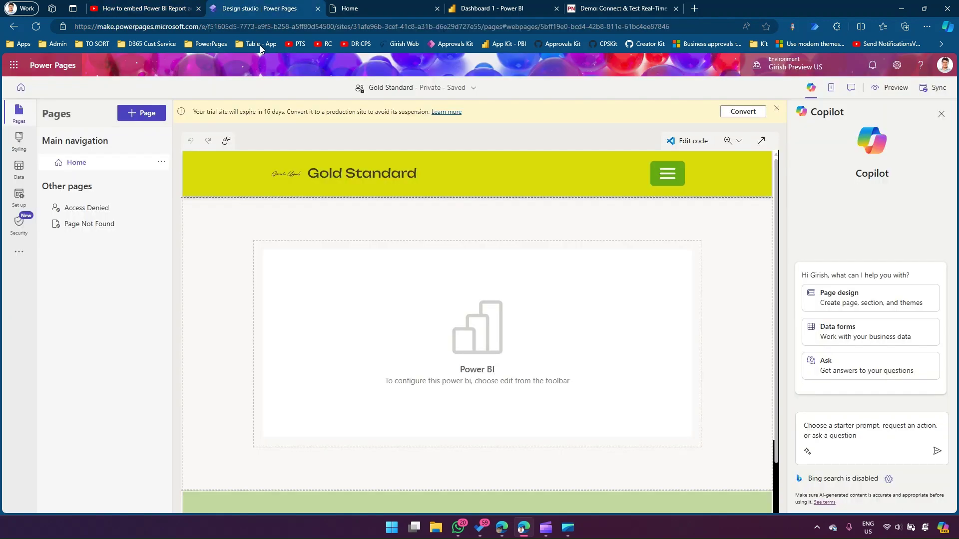
# Add a blank page named Liquid Page to the main navigation and check the additional components available for its section.
pyautogui.click(150, 114)
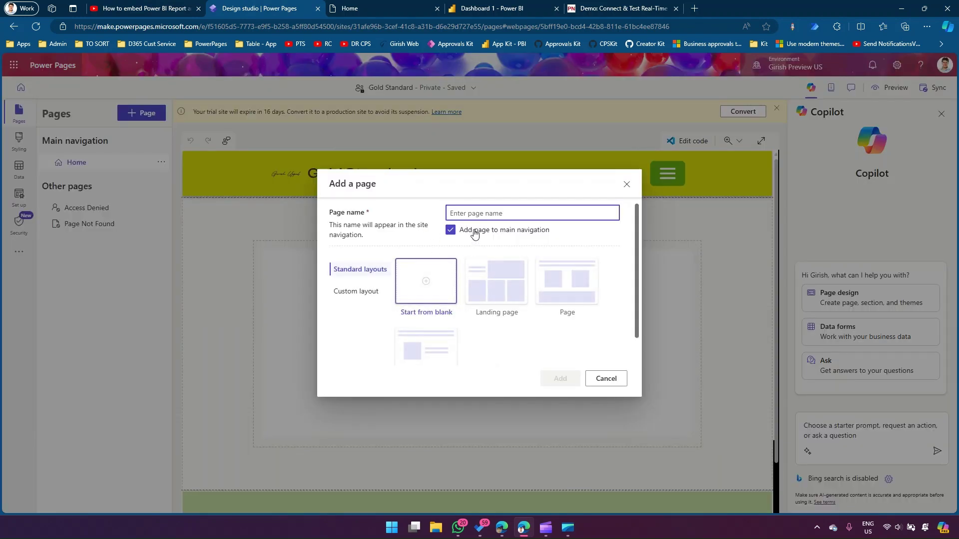
pyautogui.write('Liquid Page')
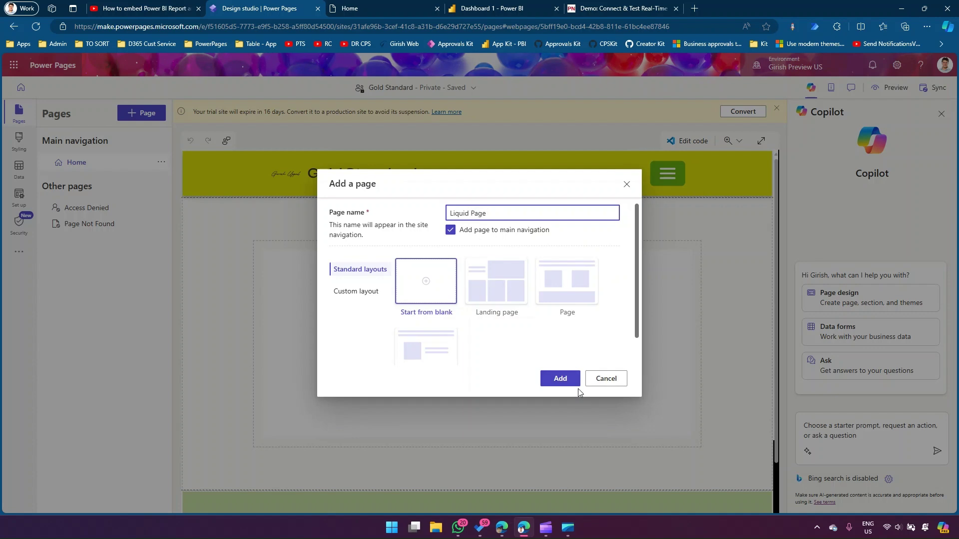
pyautogui.click(561, 381)
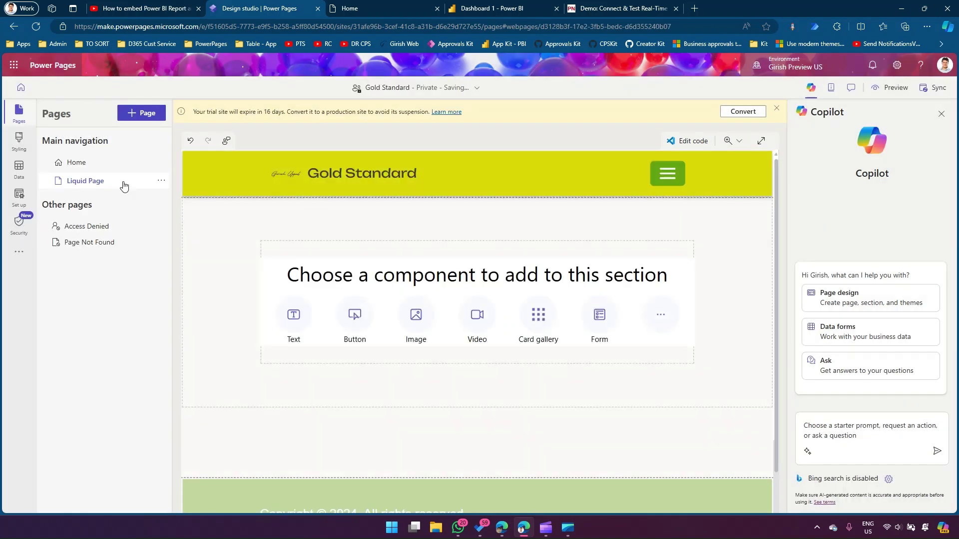
pyautogui.click(660, 315)
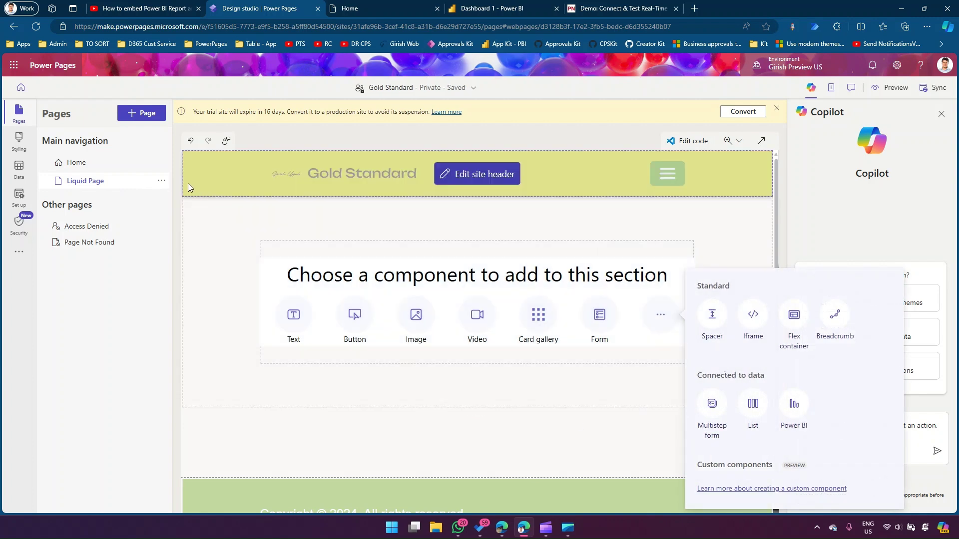
pyautogui.click(145, 183)
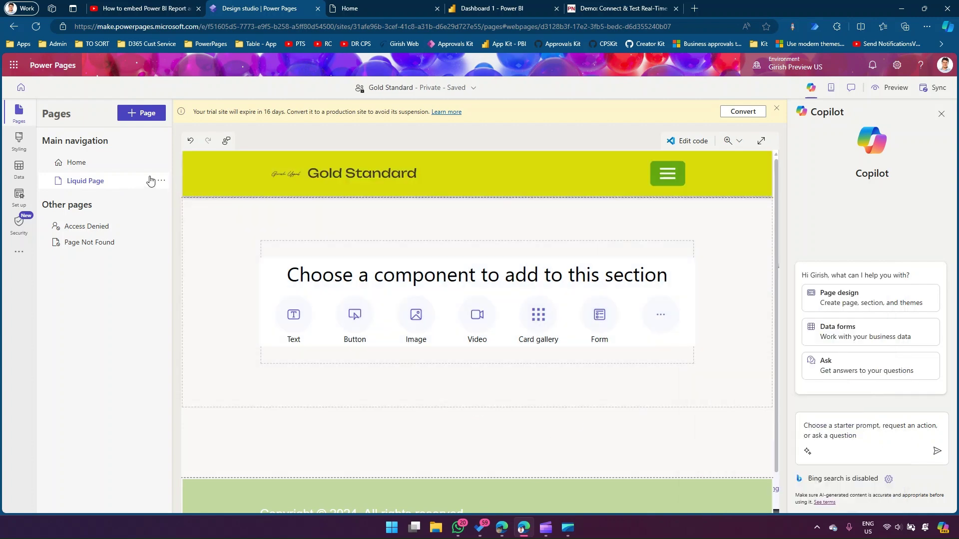
# Open the Liquid Page's code in Visual Studio Code for the Web and place the cursor below the existing HTML.
pyautogui.click(684, 142)
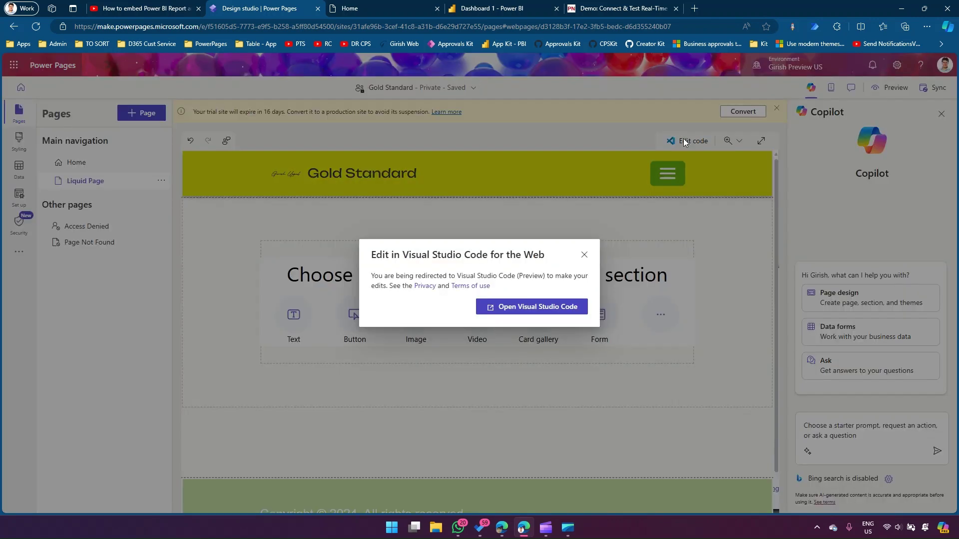
pyautogui.click(557, 307)
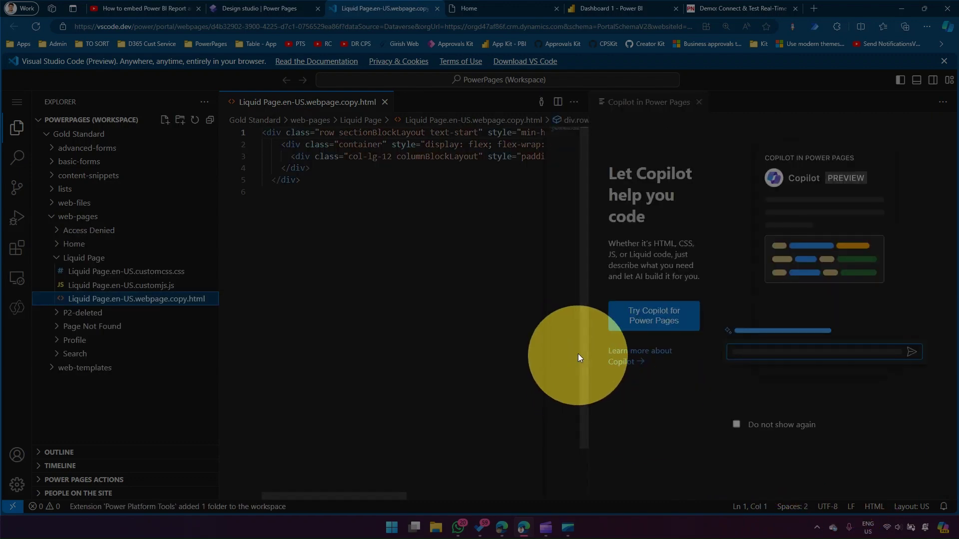
pyautogui.click(452, 327)
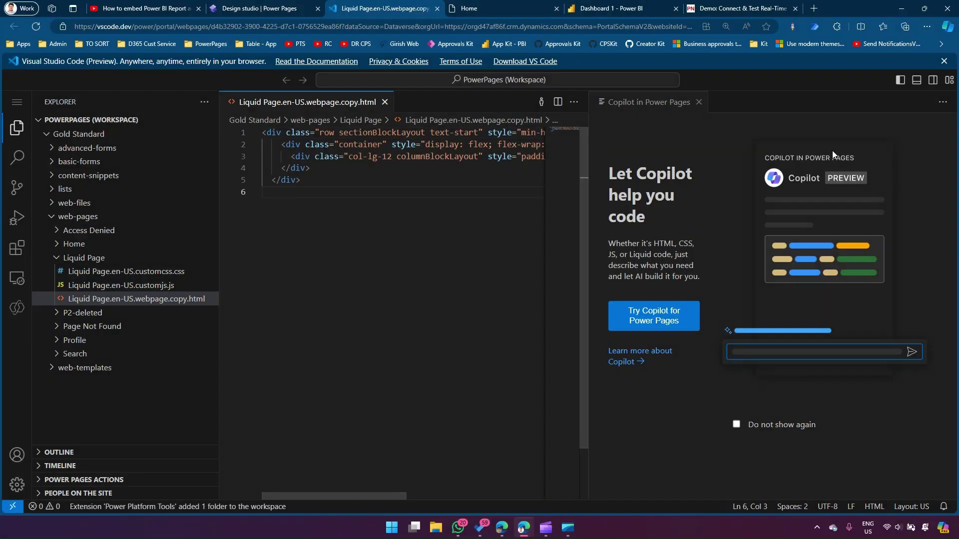
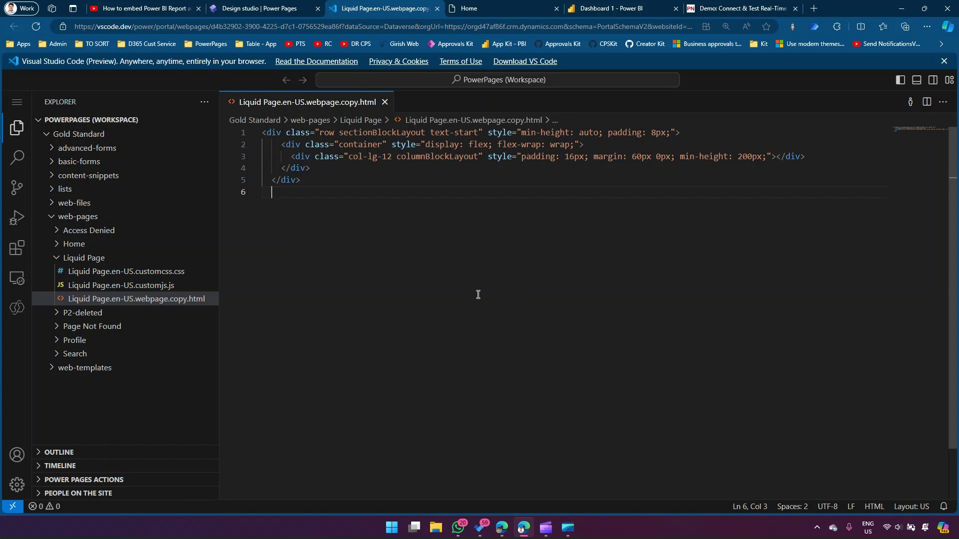
# Insert the powerbi-aad Liquid snippet on a new line between the container's closing div and the outer closing div.
pyautogui.click(347, 171)
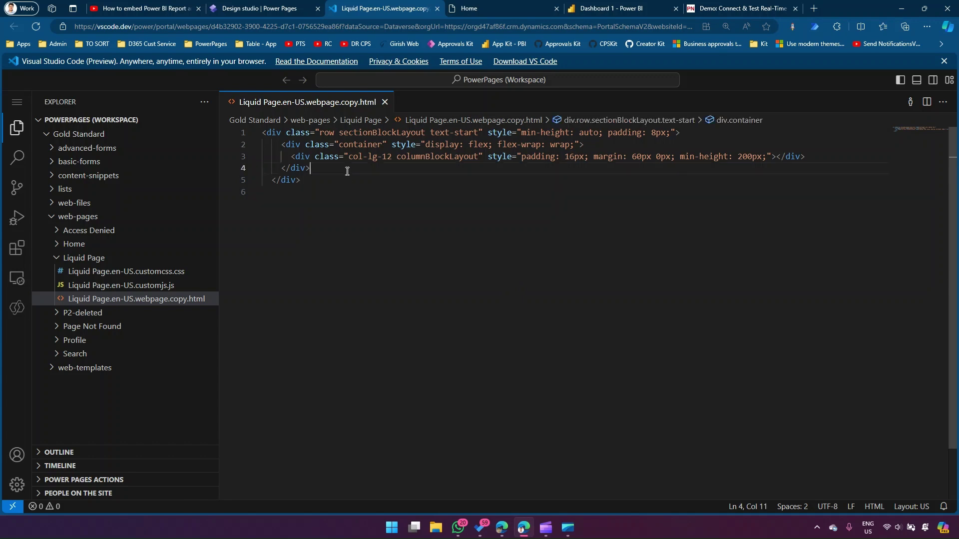
pyautogui.press('Return')
pyautogui.press('Return')
pyautogui.press('Return')
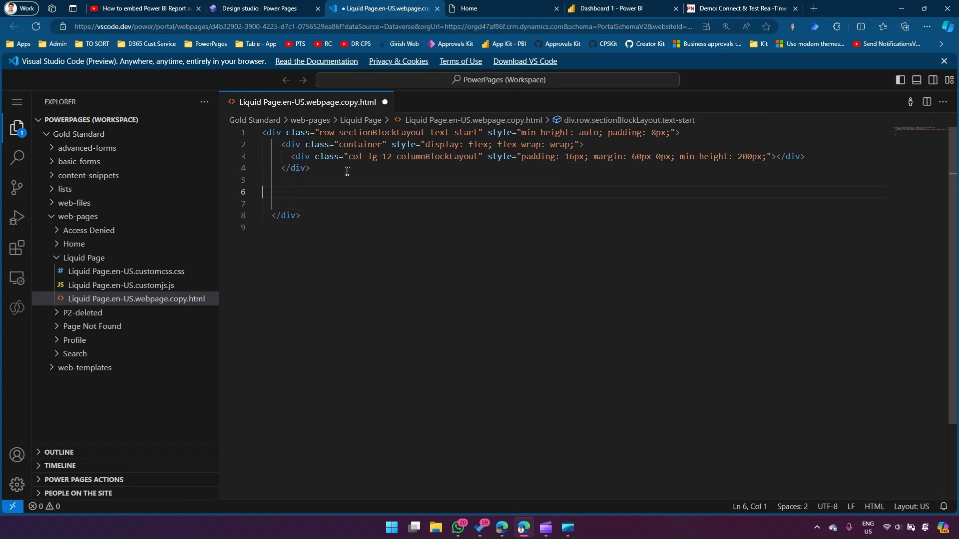
pyautogui.press('Return')
pyautogui.write('owe')
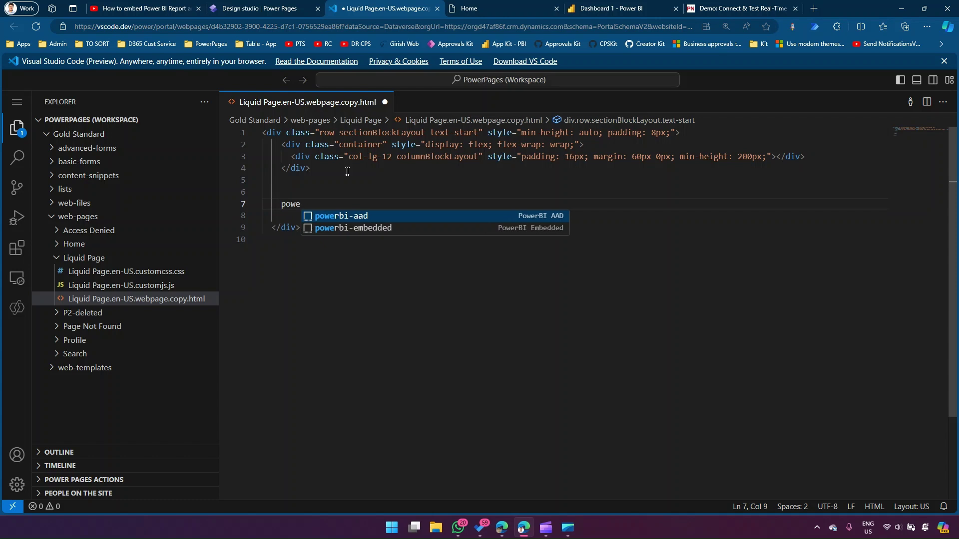
pyautogui.press('Return')
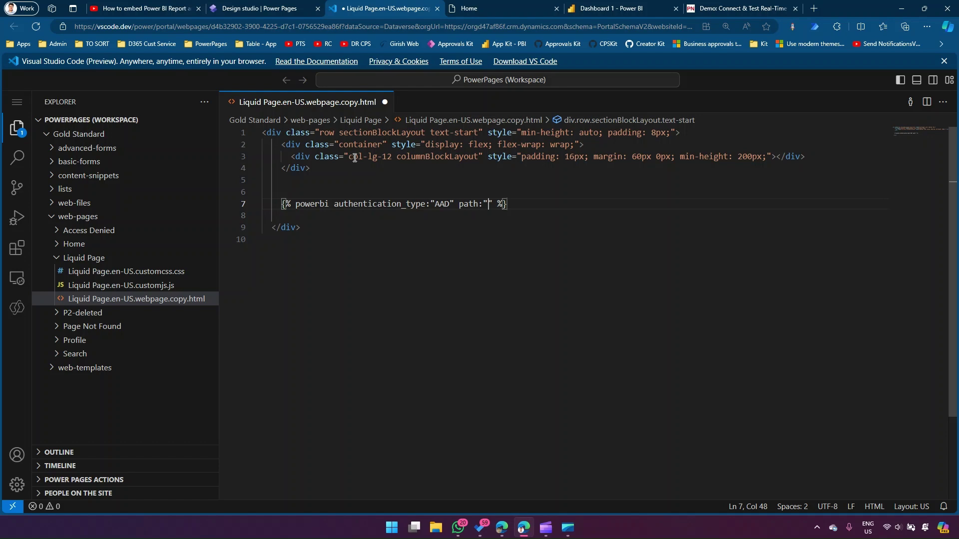
# Copy the URL of Dashboard 1 in Power BI without the ?experience=power-bi part.
pyautogui.click(606, 10)
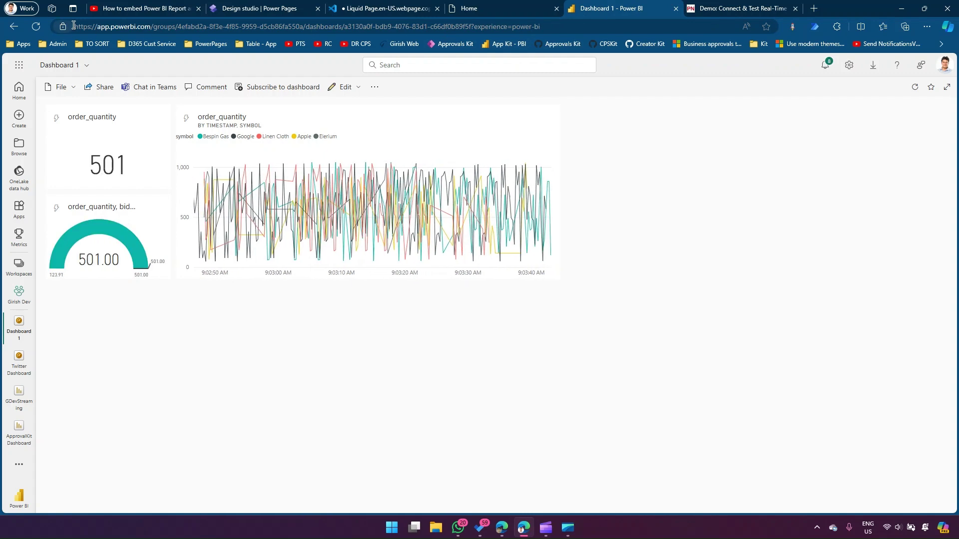
pyautogui.moveTo(73, 25); pyautogui.dragTo(546, 39)
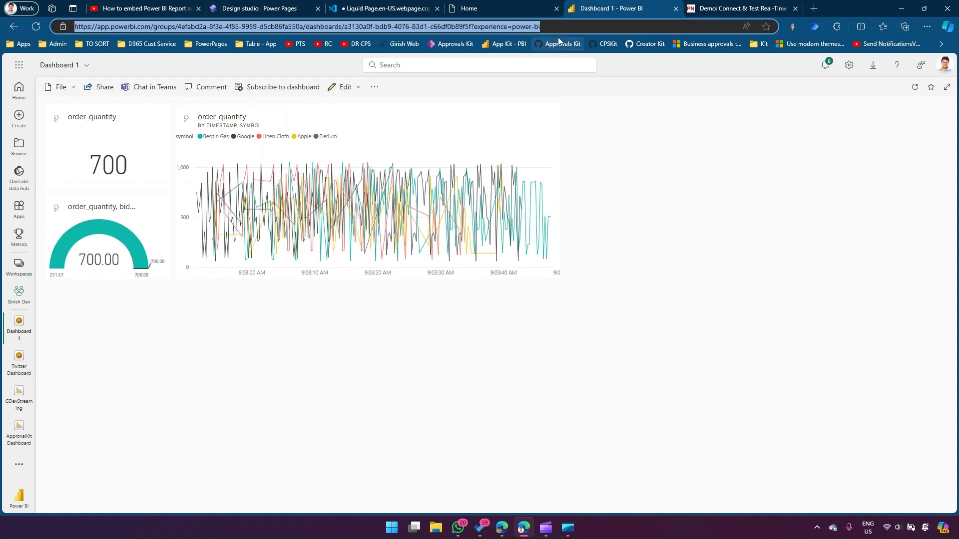
pyautogui.click(458, 27)
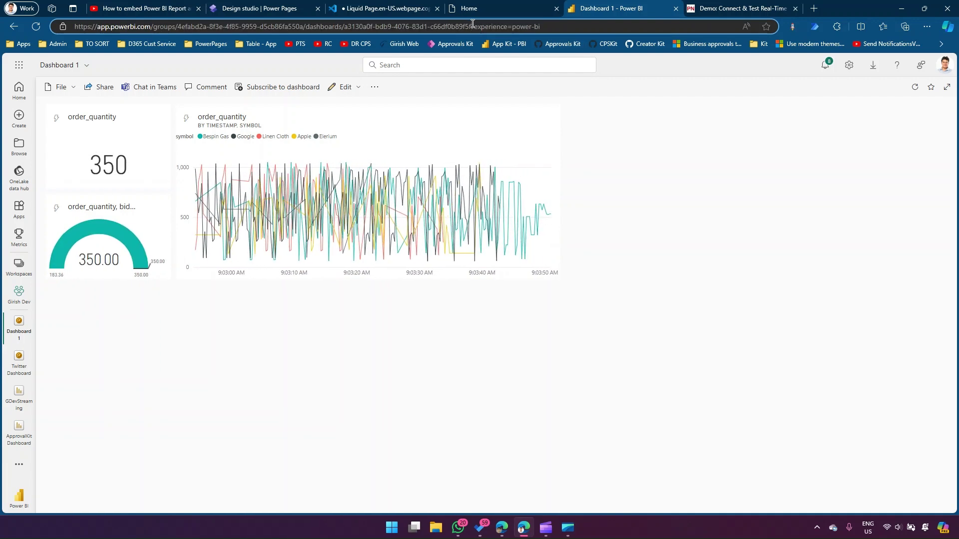
pyautogui.moveTo(472, 25); pyautogui.dragTo(543, 21)
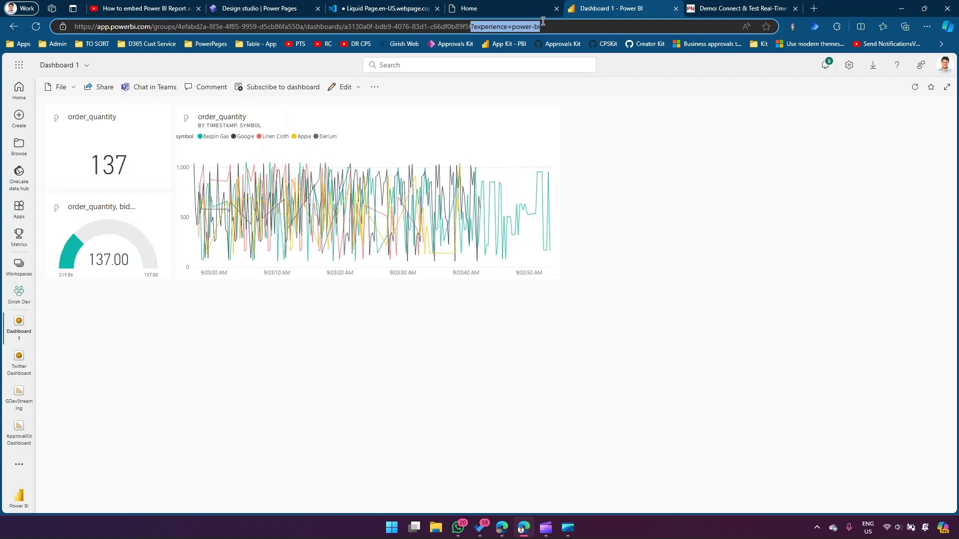
pyautogui.click(539, 21)
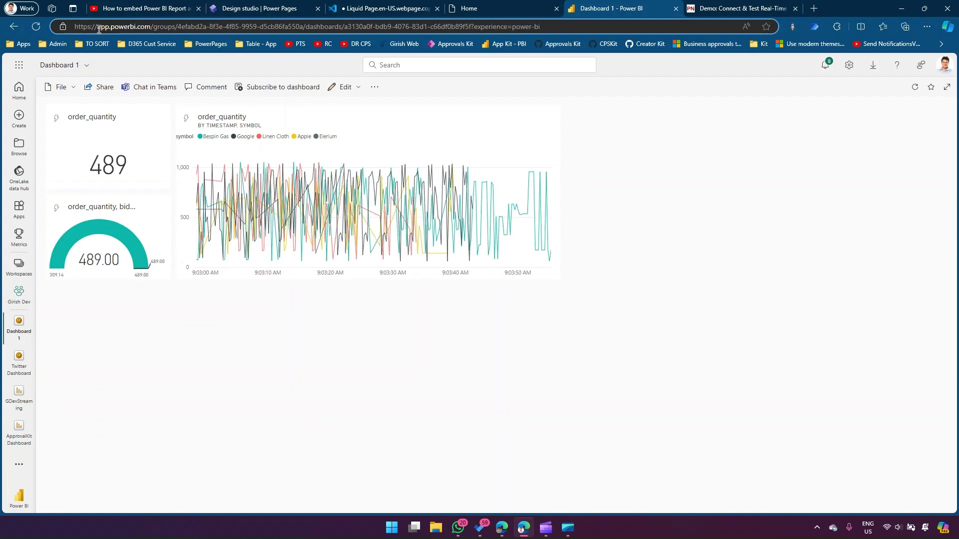
pyautogui.moveTo(74, 29); pyautogui.dragTo(470, 26)
pyautogui.hotkey('ctrl', 'c')
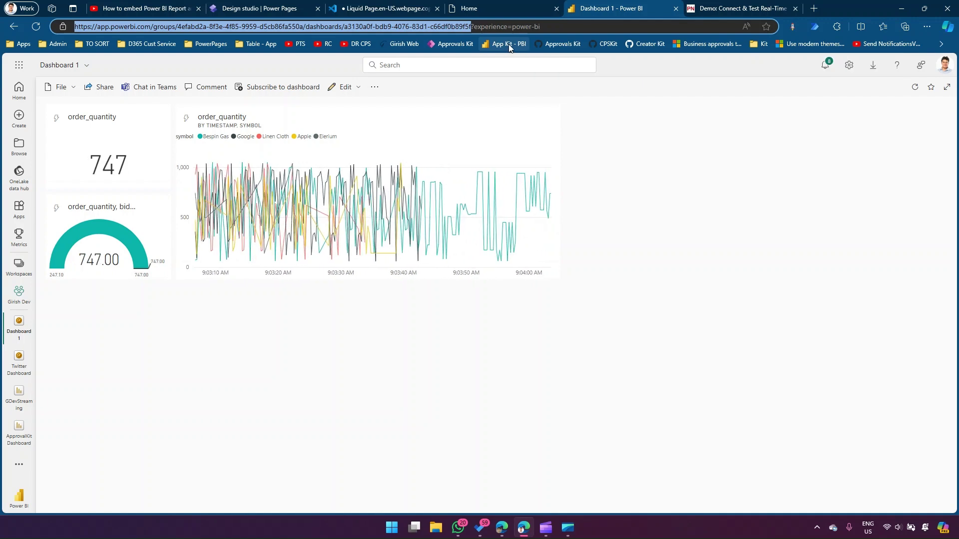
# Back in Visual Studio Code for the Web, paste the dashboard URL as the powerbi tag's path and save the file.
pyautogui.click(368, 9)
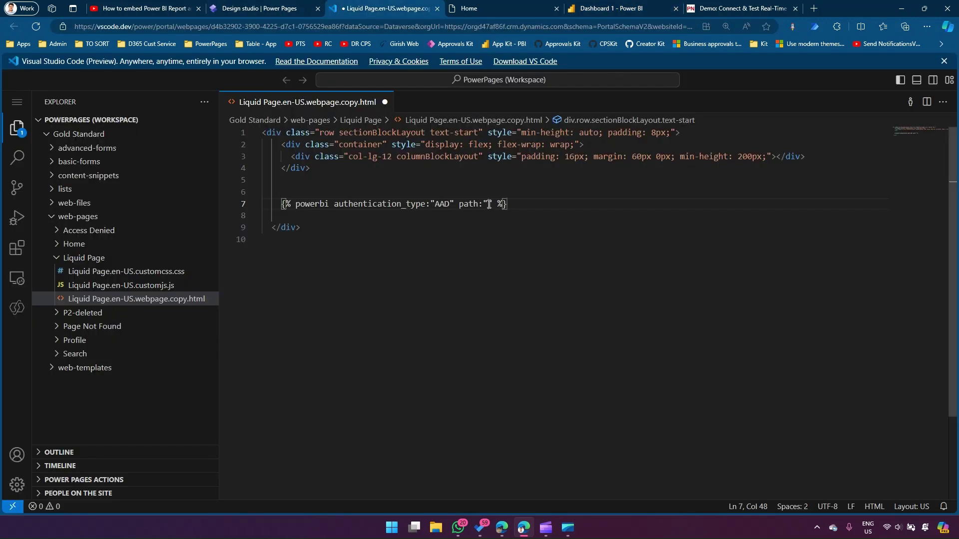
pyautogui.hotkey('ctrl', 'v')
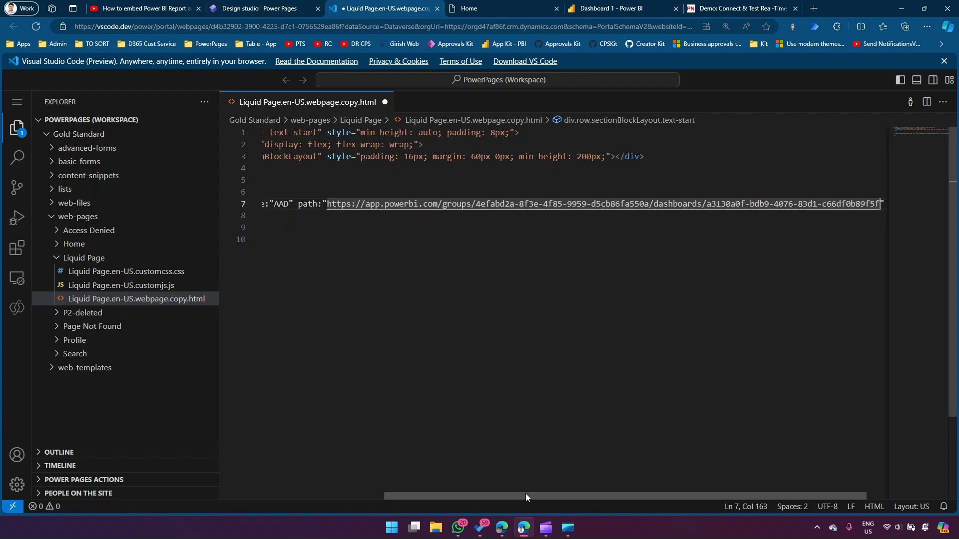
pyautogui.moveTo(559, 496); pyautogui.dragTo(389, 492)
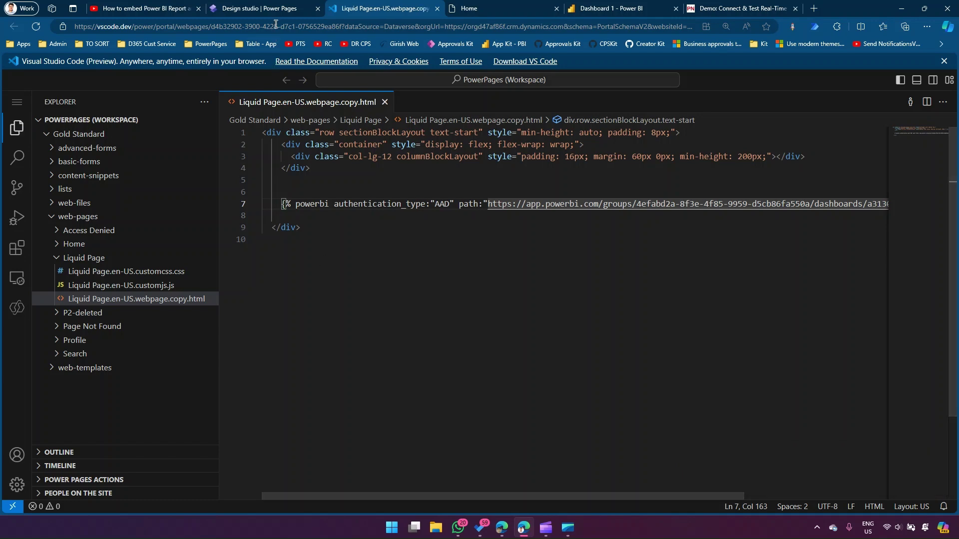
# Sync the code edits into the Power Pages design studio and preview the Liquid Page at desktop size.
pyautogui.click(270, 9)
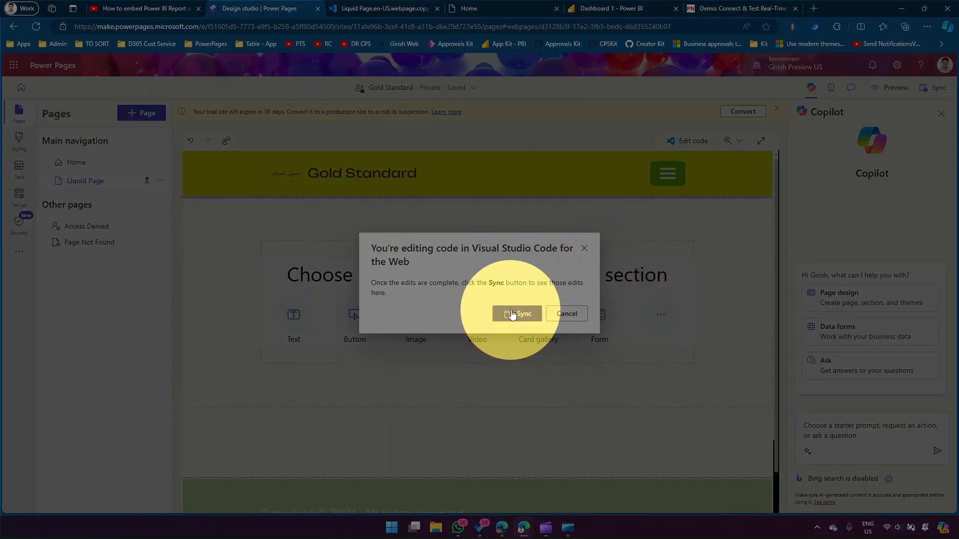
pyautogui.click(514, 315)
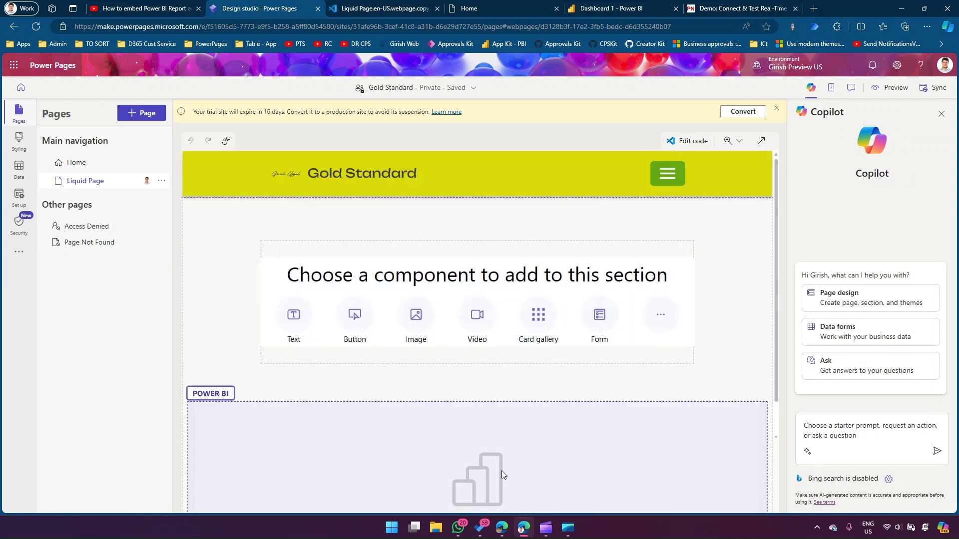
pyautogui.scroll(-1, 501, 470)
pyautogui.scroll(-2, 462, 427)
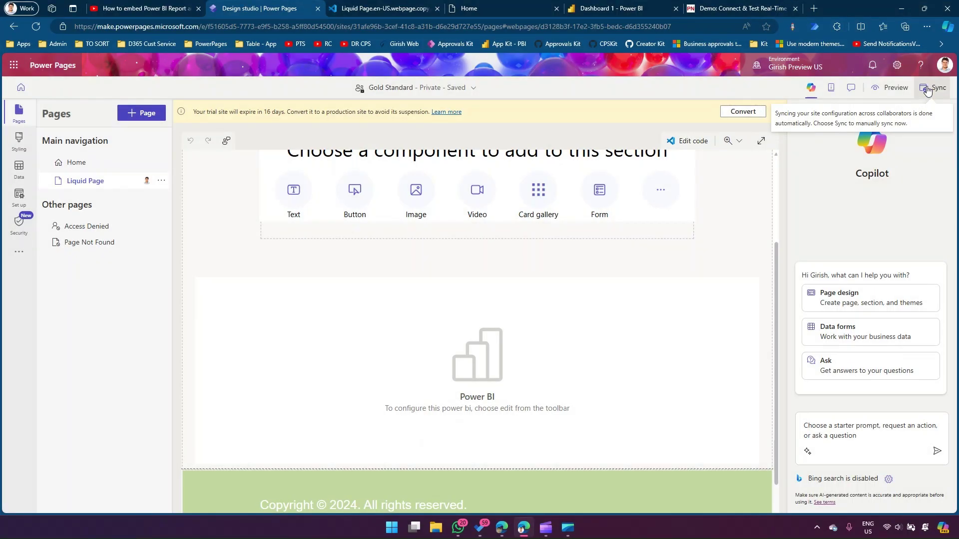
pyautogui.click(927, 90)
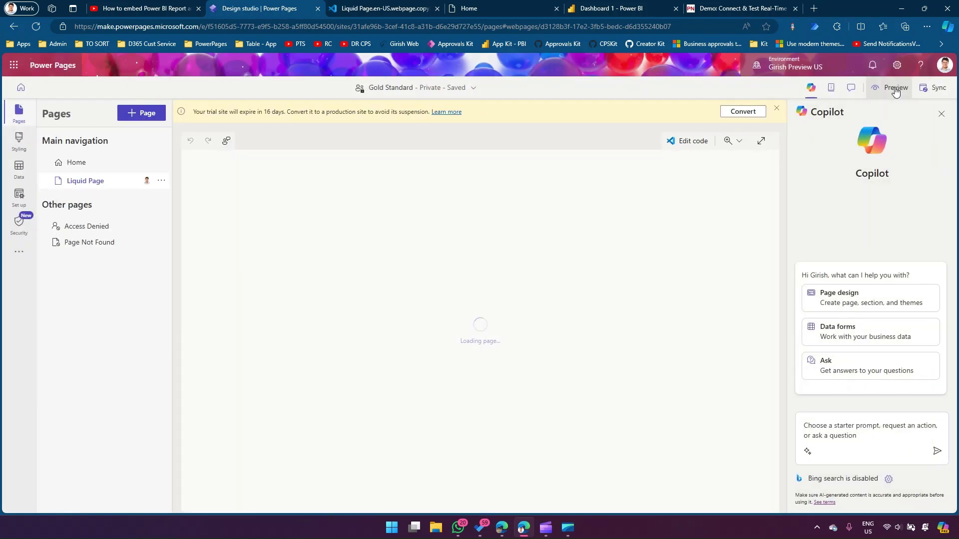
pyautogui.click(895, 89)
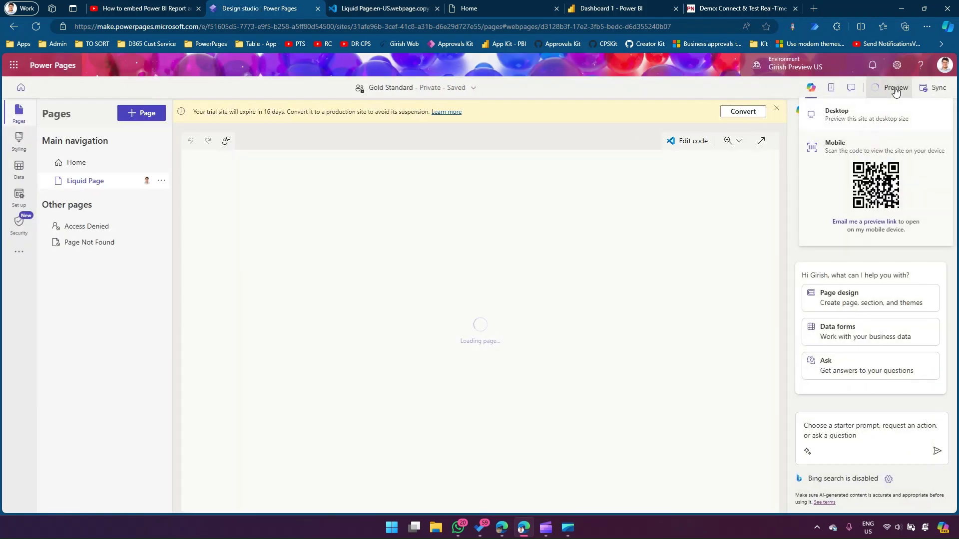
pyautogui.click(872, 111)
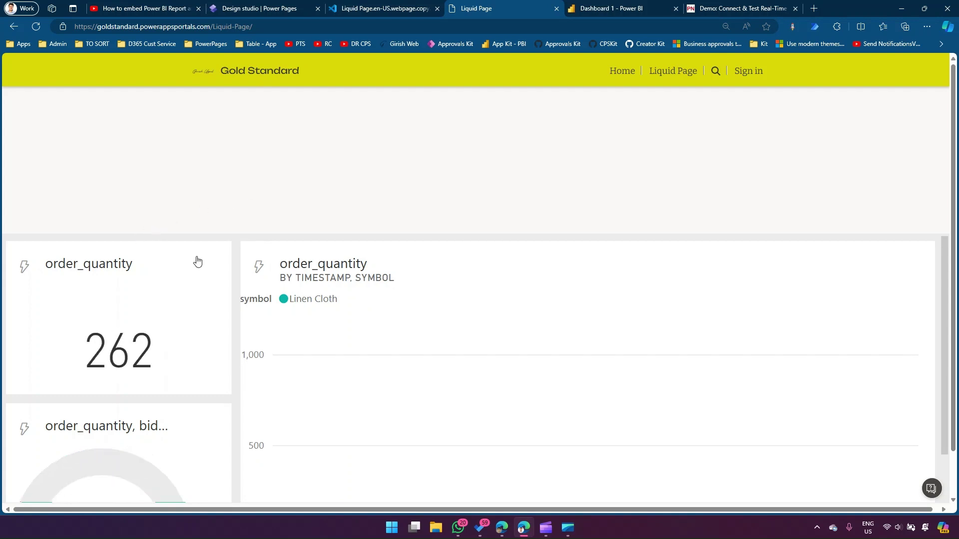
# Examine the streaming tiles of the dashboard embedded in the Liquid Page and compare them with the live Dashboard 1 in Power BI.
pyautogui.scroll(-1, 428, 297)
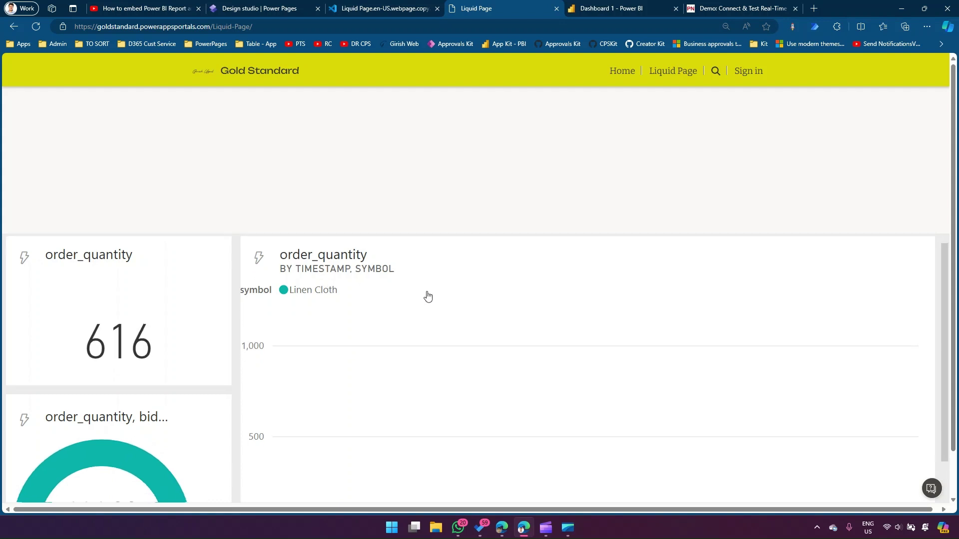
pyautogui.scroll(-1, 429, 295)
pyautogui.scroll(1, 430, 295)
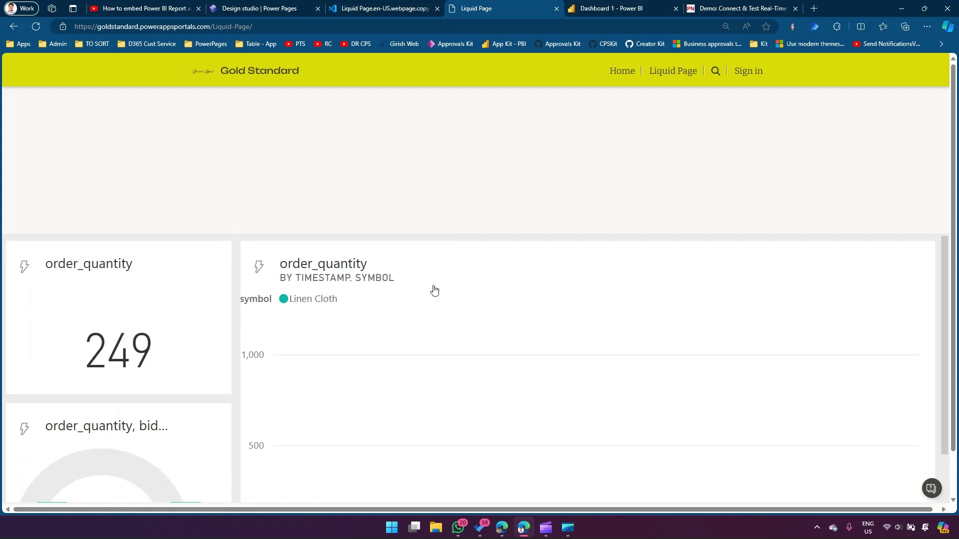
pyautogui.hotkey('ctrl', '-')
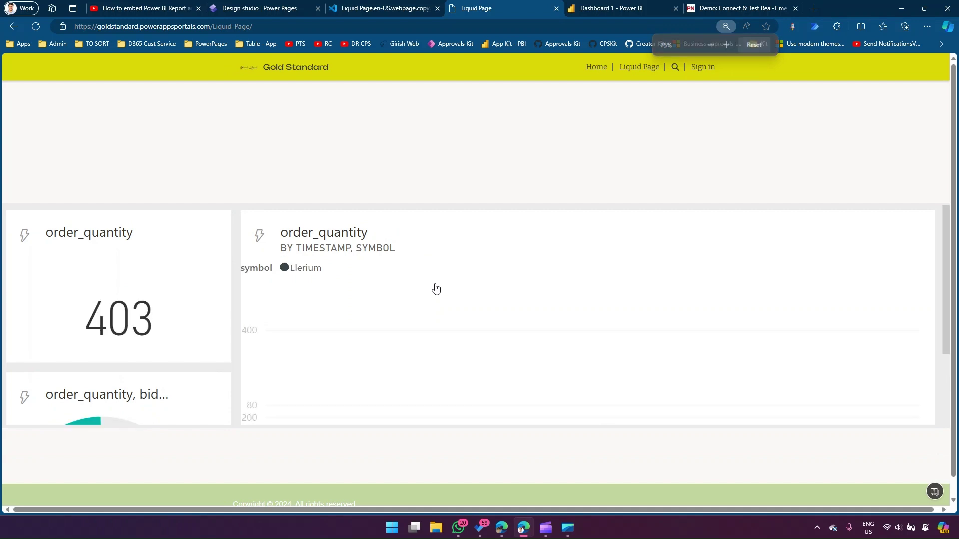
pyautogui.hotkey('ctrl', '+')
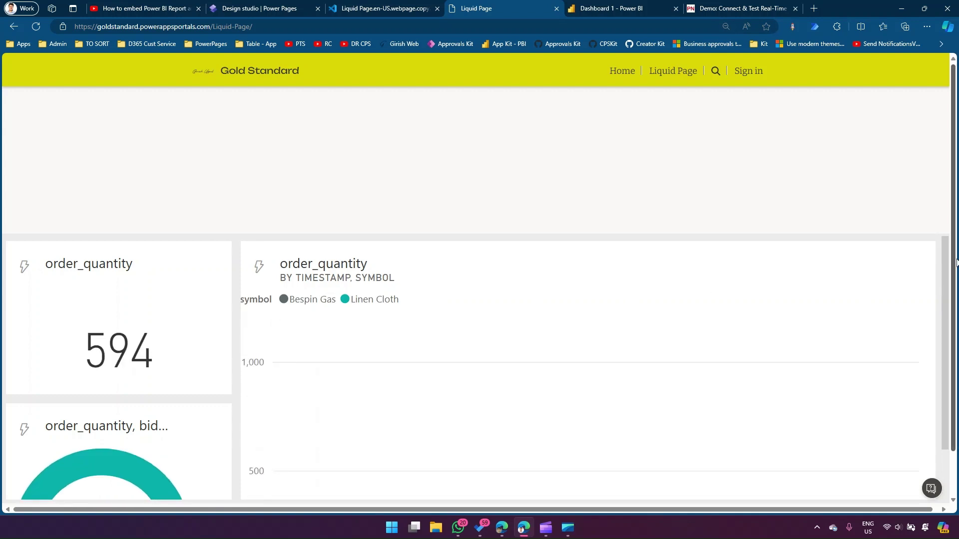
pyautogui.scroll(-2, 726, 329)
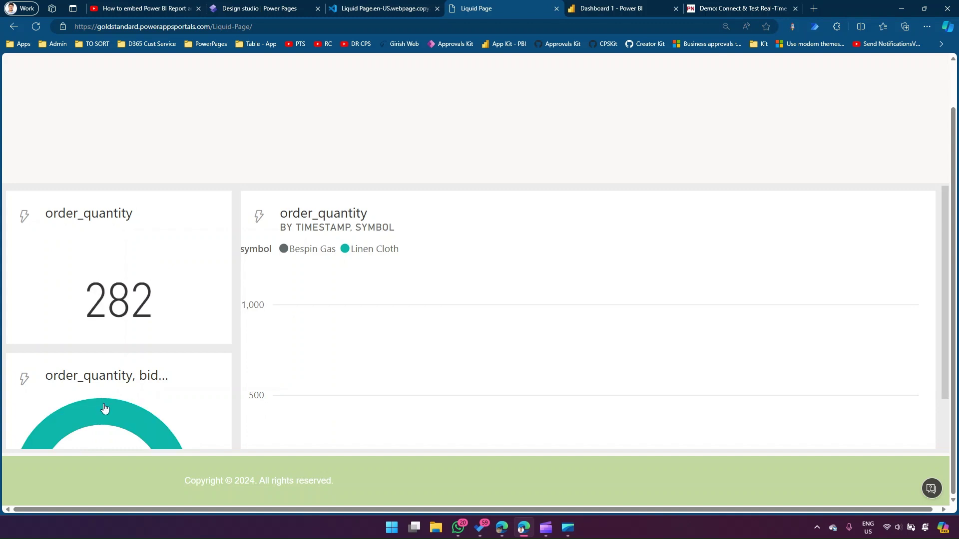
pyautogui.scroll(-2, 131, 396)
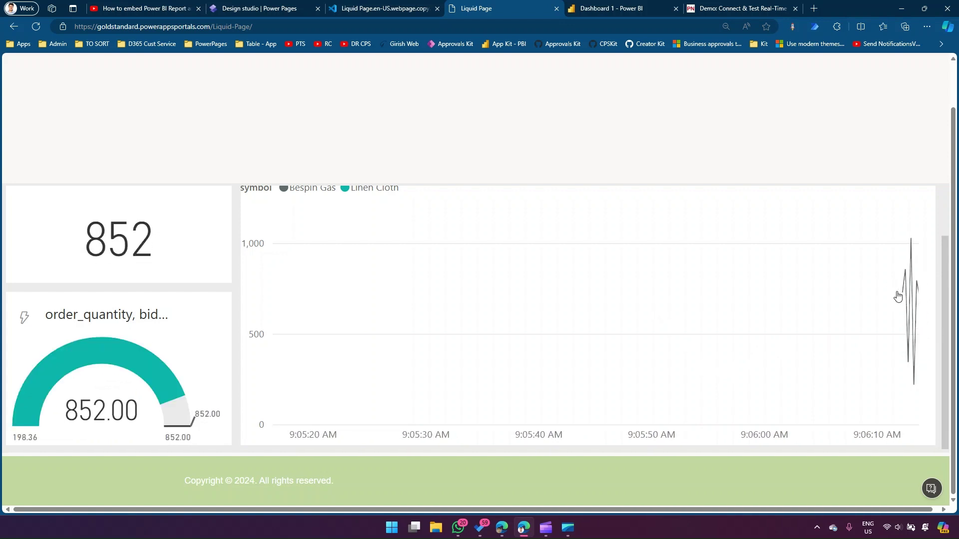
pyautogui.scroll(1, 798, 326)
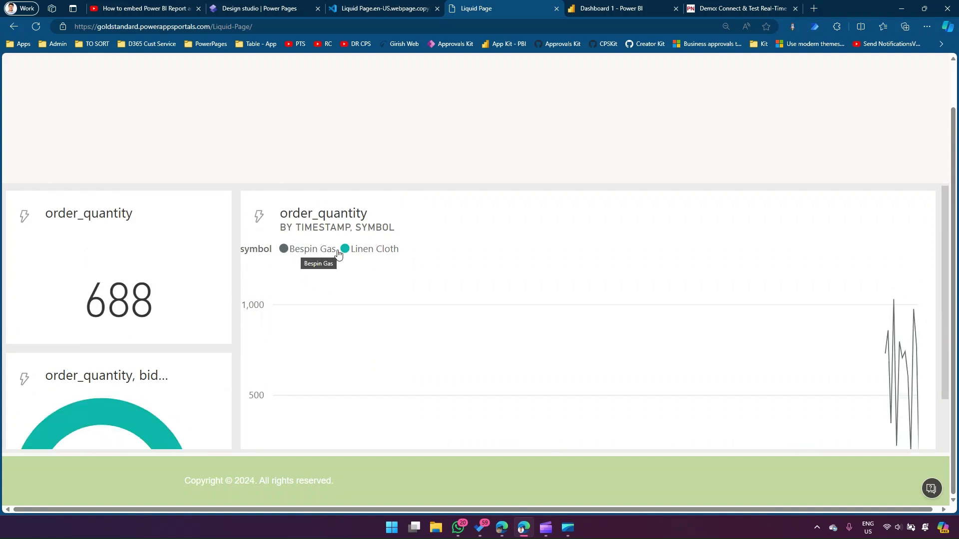
pyautogui.click(607, 9)
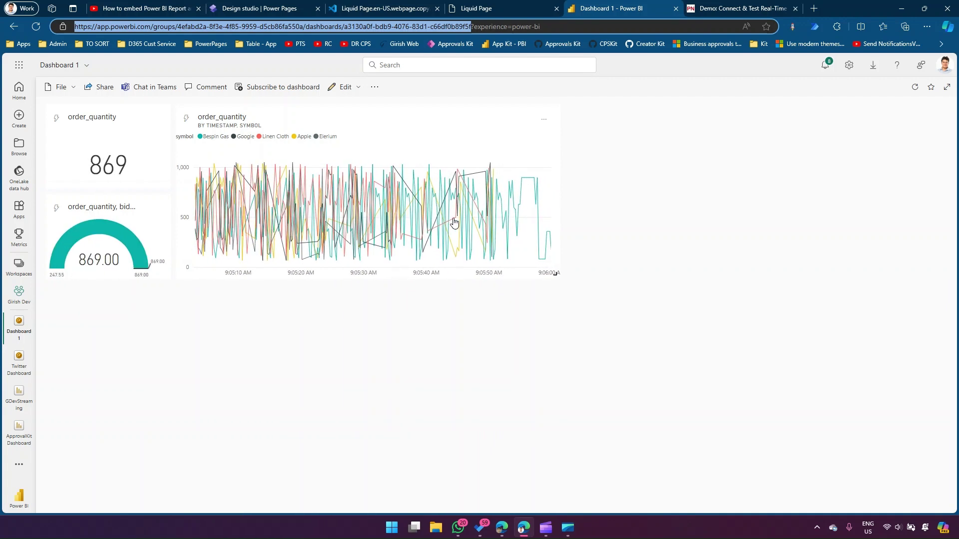
pyautogui.click(506, 8)
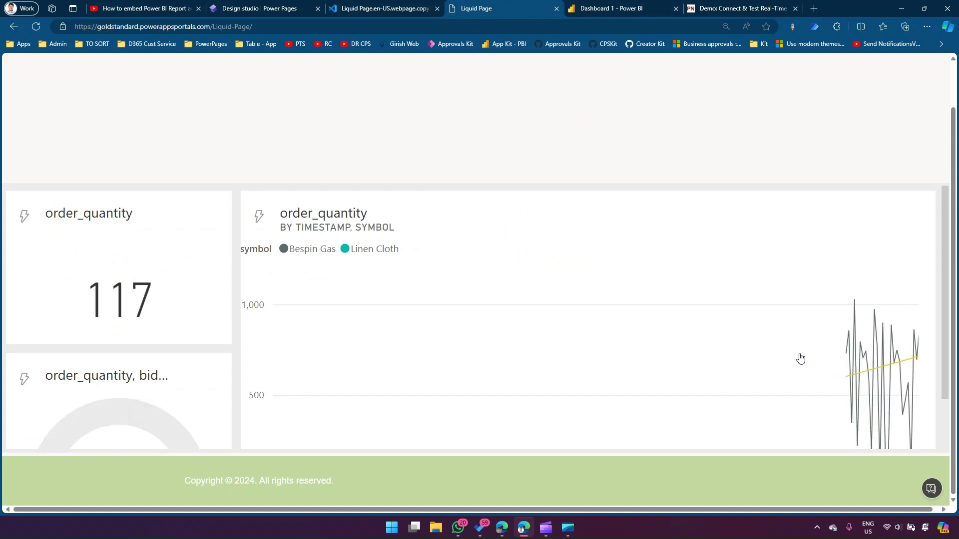
pyautogui.scroll(-2, 799, 358)
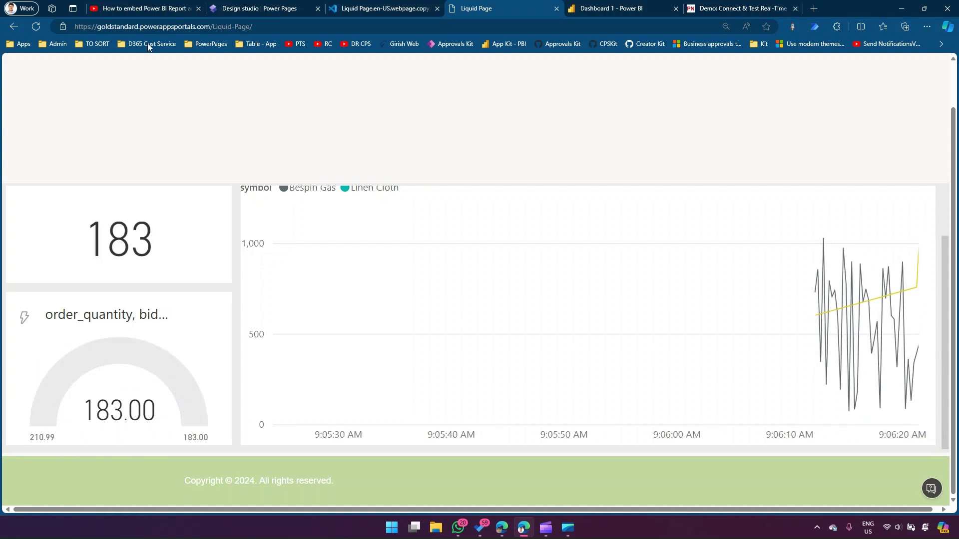
# Recheck the YouTube comment about embedding a streaming data dashboard and return to the Power Pages design studio.
pyautogui.click(142, 9)
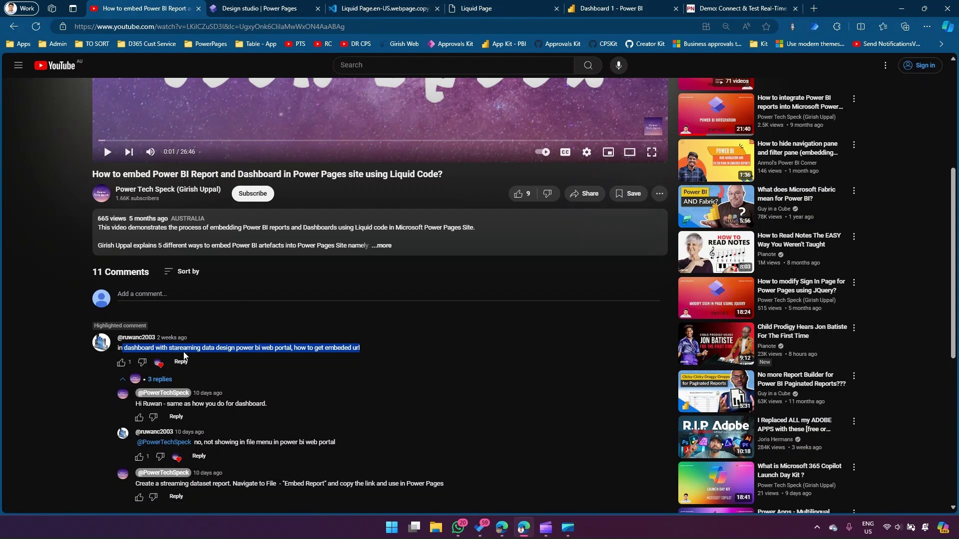
pyautogui.click(273, 9)
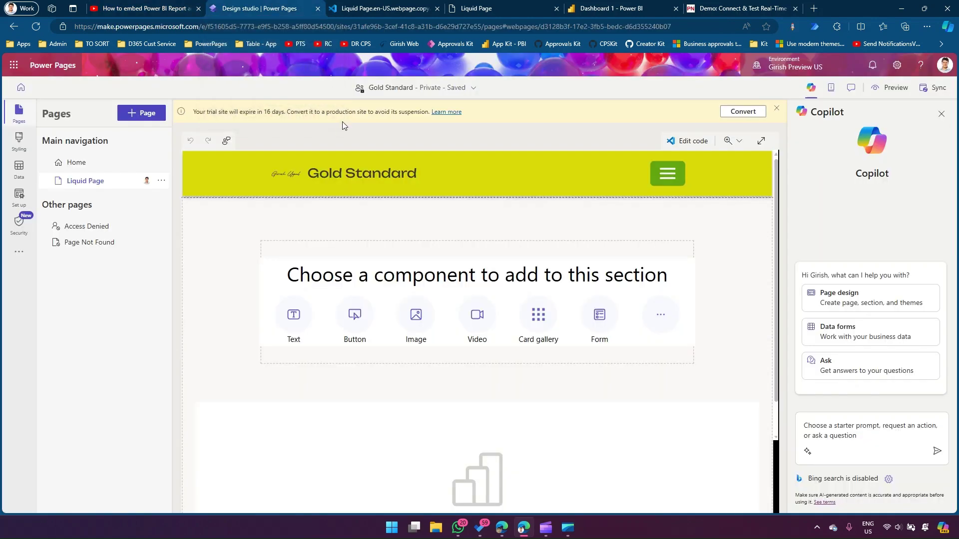